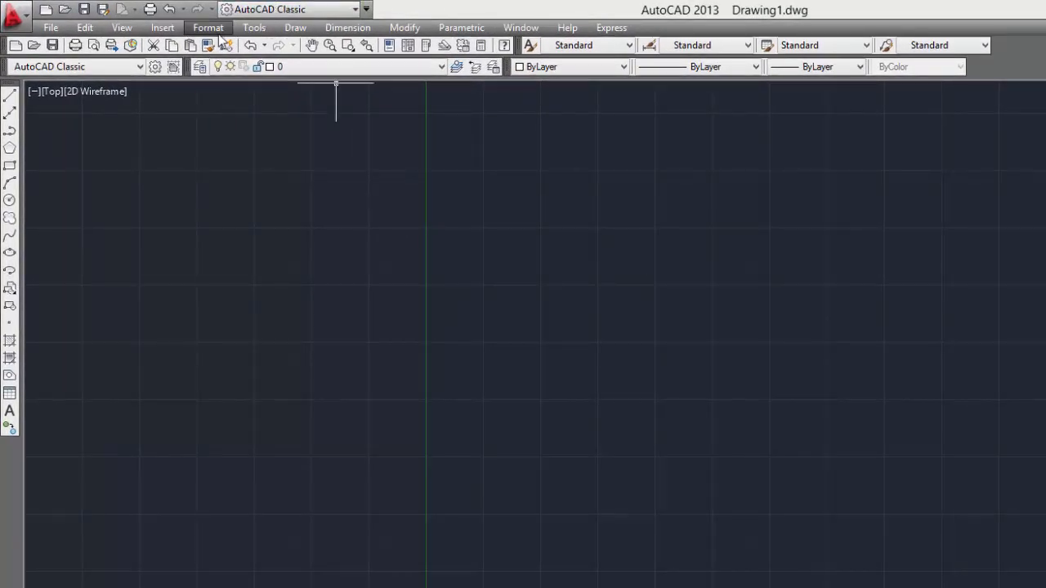
Set the Standard text style's font to Arial with the Bold font style
left_click(217, 32)
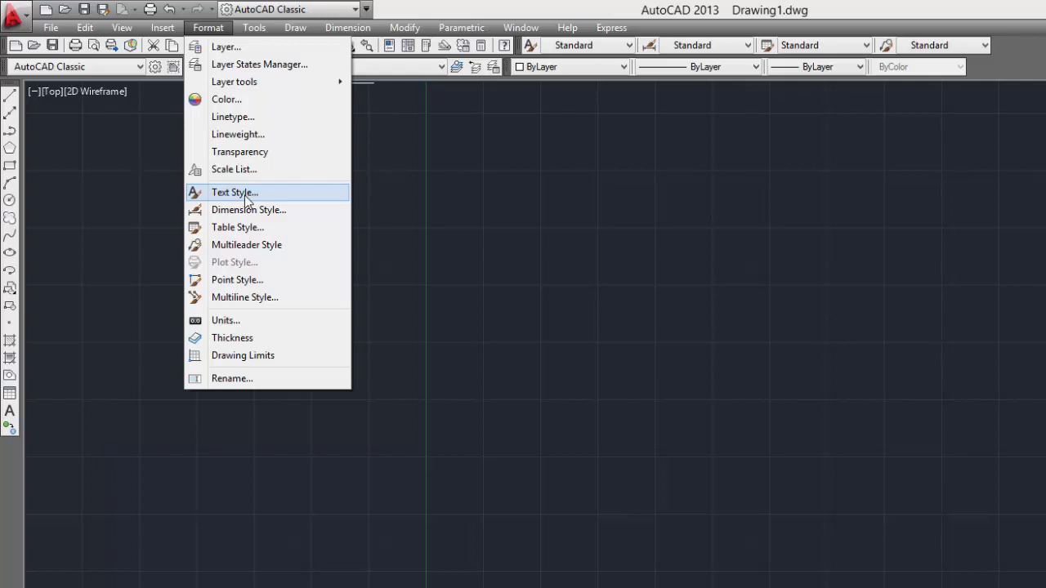
left_click(245, 195)
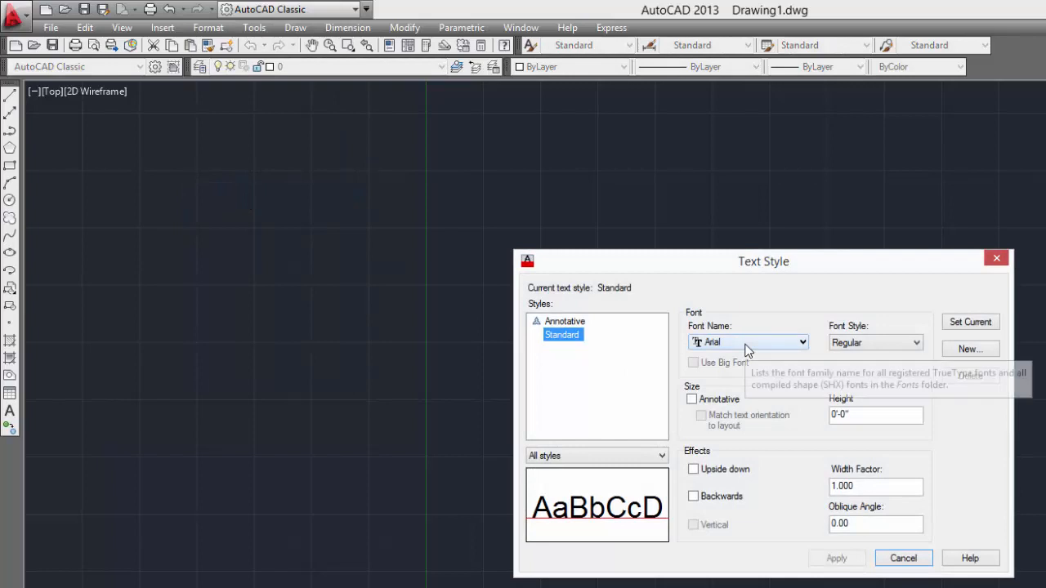
left_click_drag(743, 262, 676, 237)
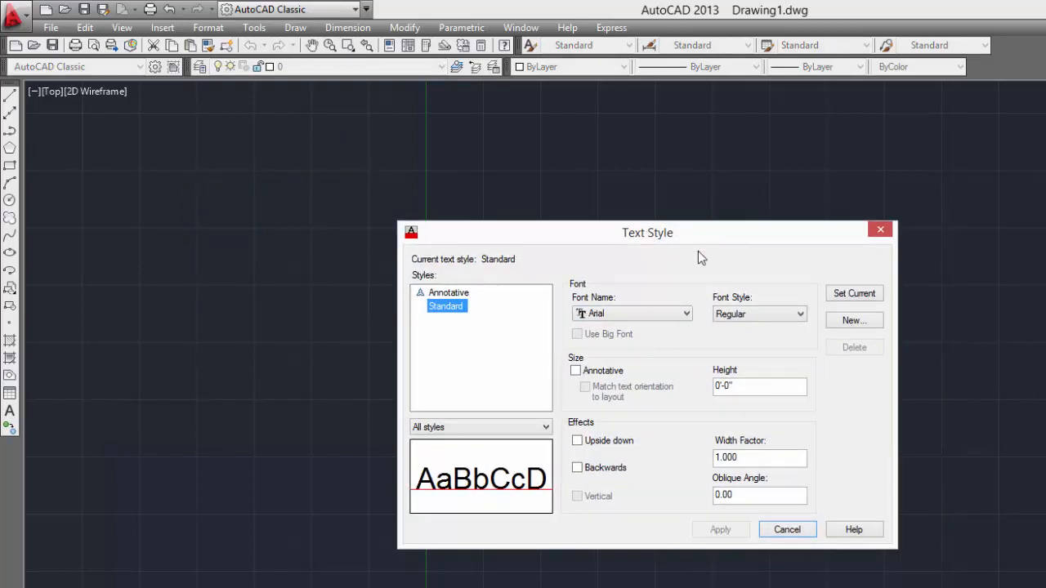
left_click(613, 316)
left_click(617, 328)
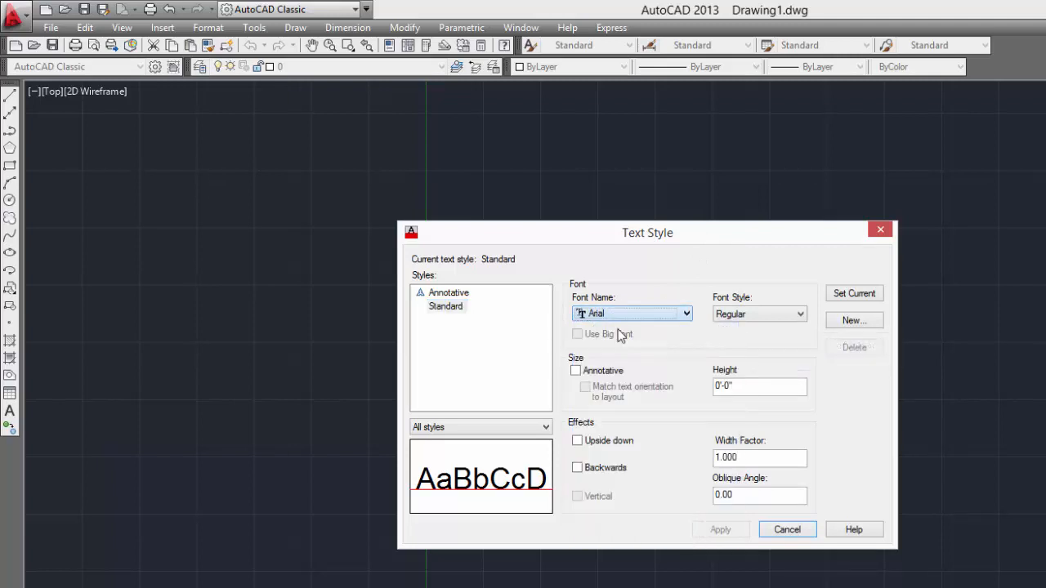
left_click(738, 323)
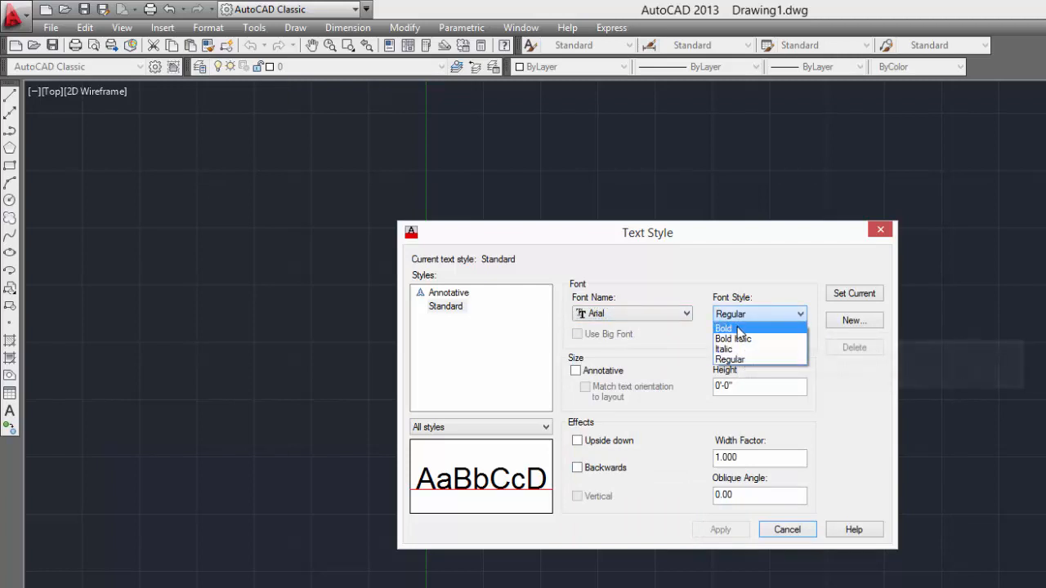
left_click(737, 328)
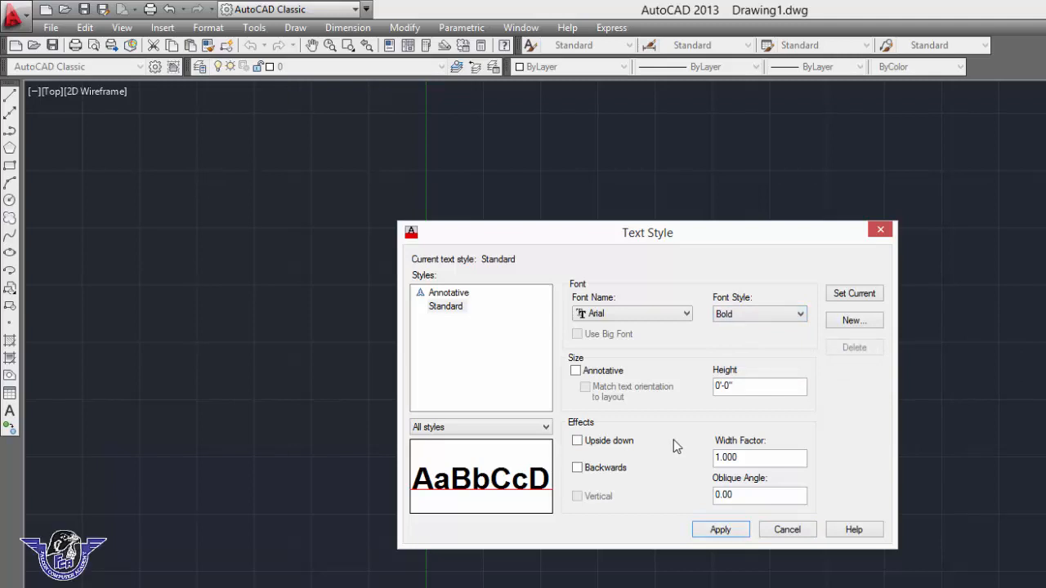
Set the Standard text style's height to 1' and make the style current, saving the changes
double_click(761, 388)
type("1")
left_click(849, 296)
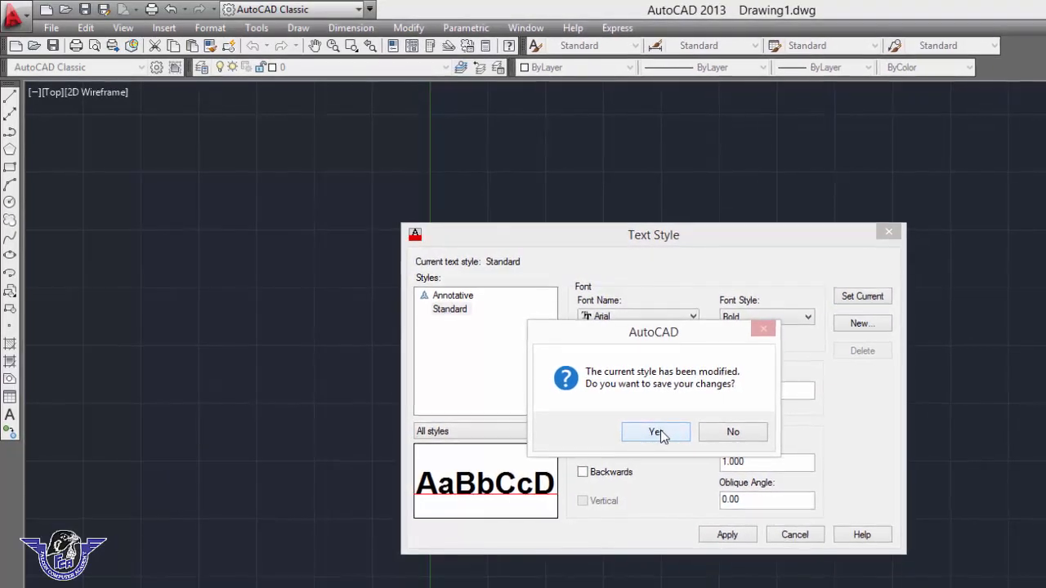
left_click(659, 430)
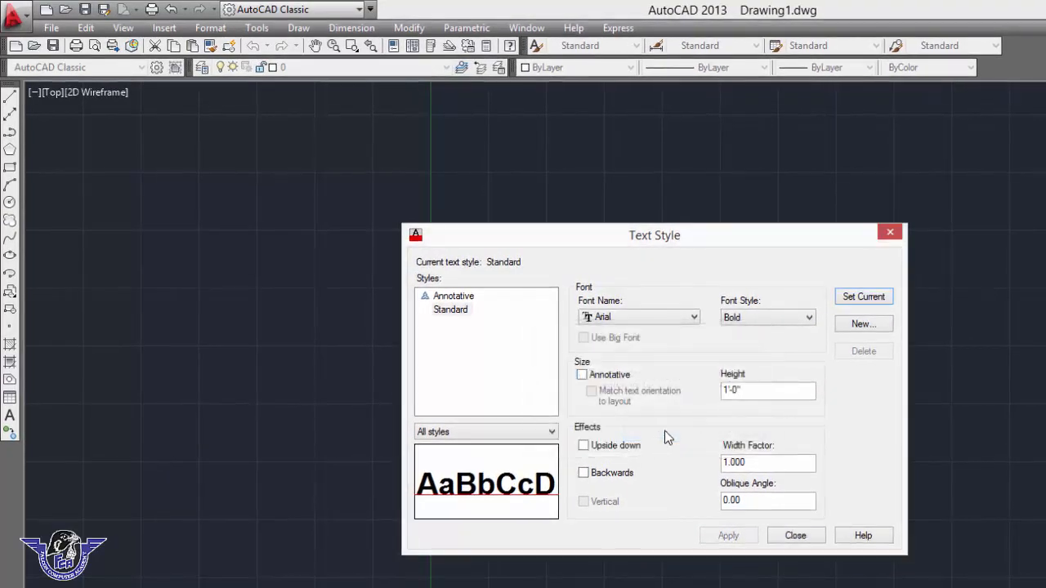
left_click(795, 536)
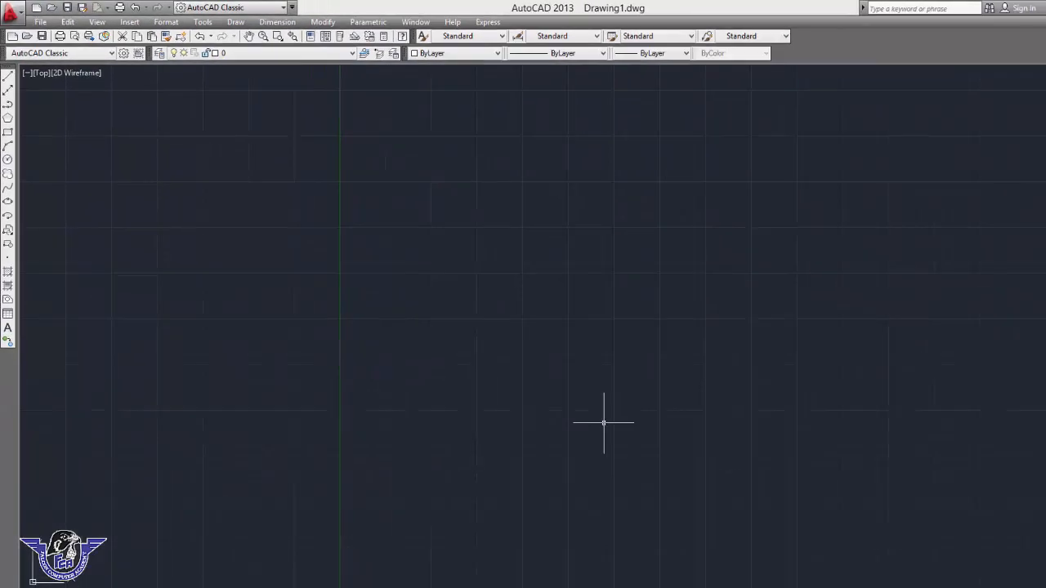
Create the single-line text "D 1" with a horizontal baseline in the empty drawing area
type("DT")
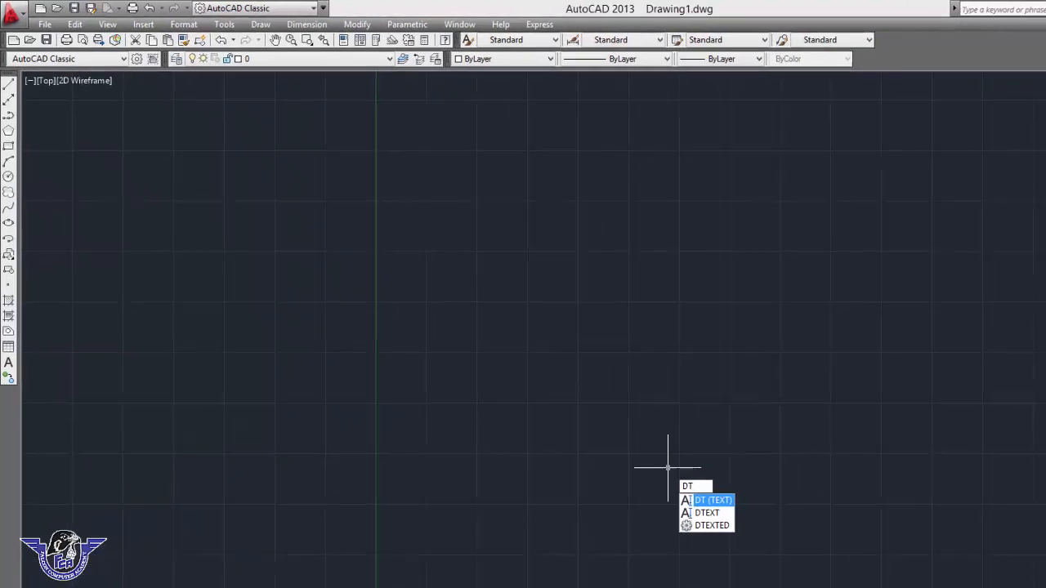
key("Return")
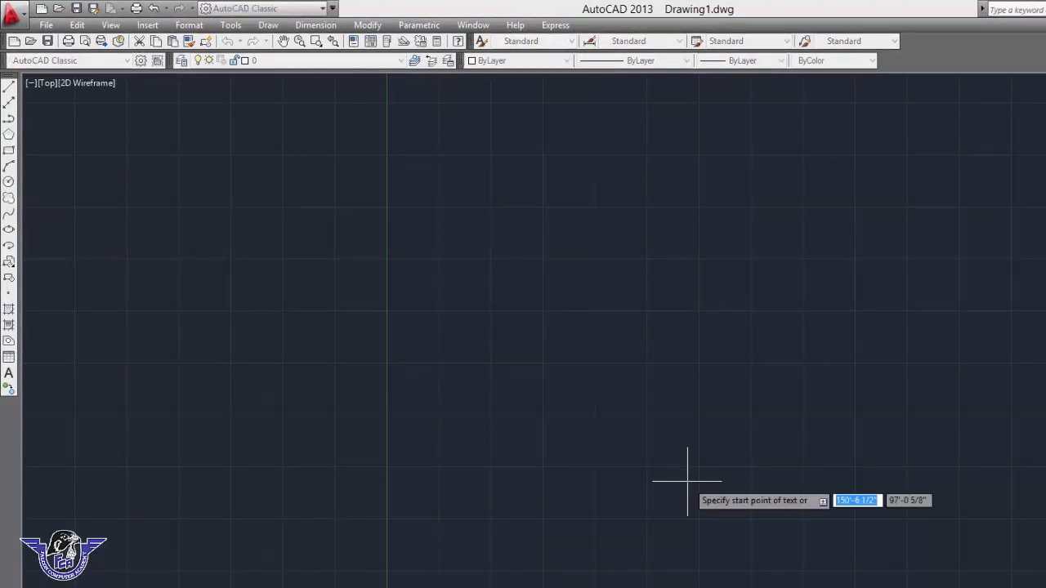
left_click(477, 253)
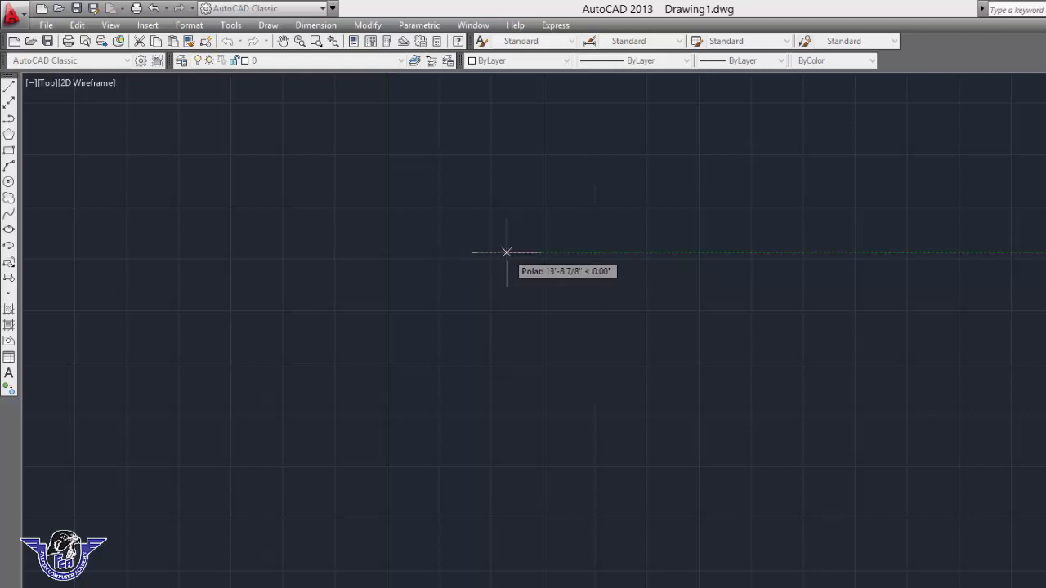
left_click(798, 253)
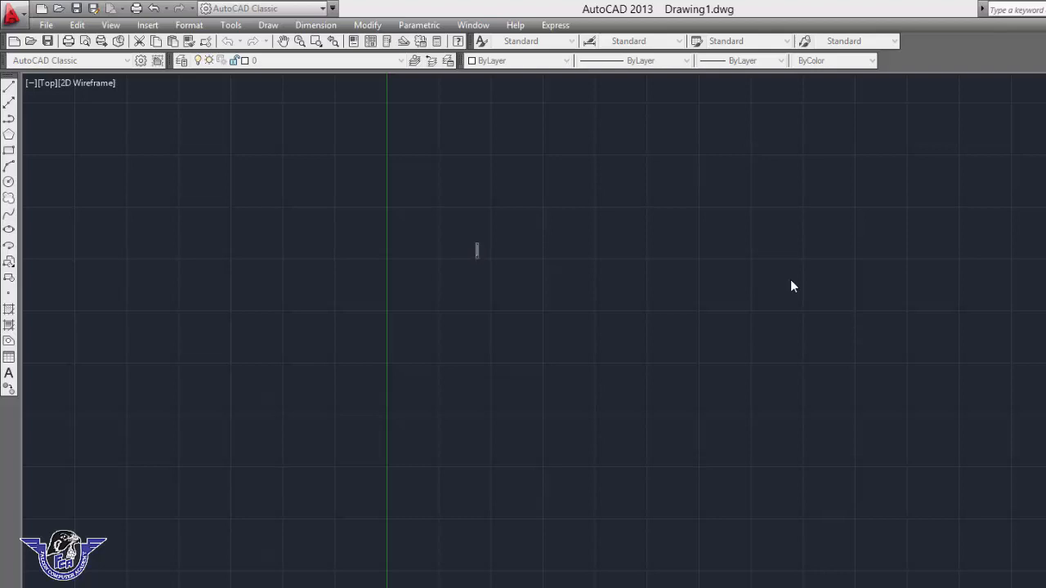
type("d")
key("BackSpace")
type("D")
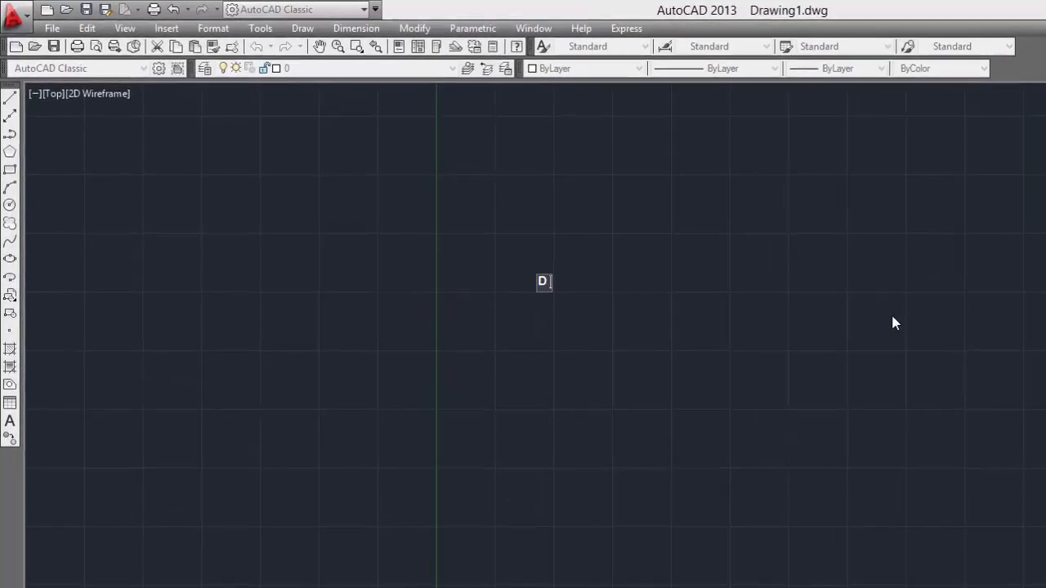
type(" 1")
Add a second single-line text "W 1" below and slightly right of "D 1", and finish the text command
left_click(599, 349)
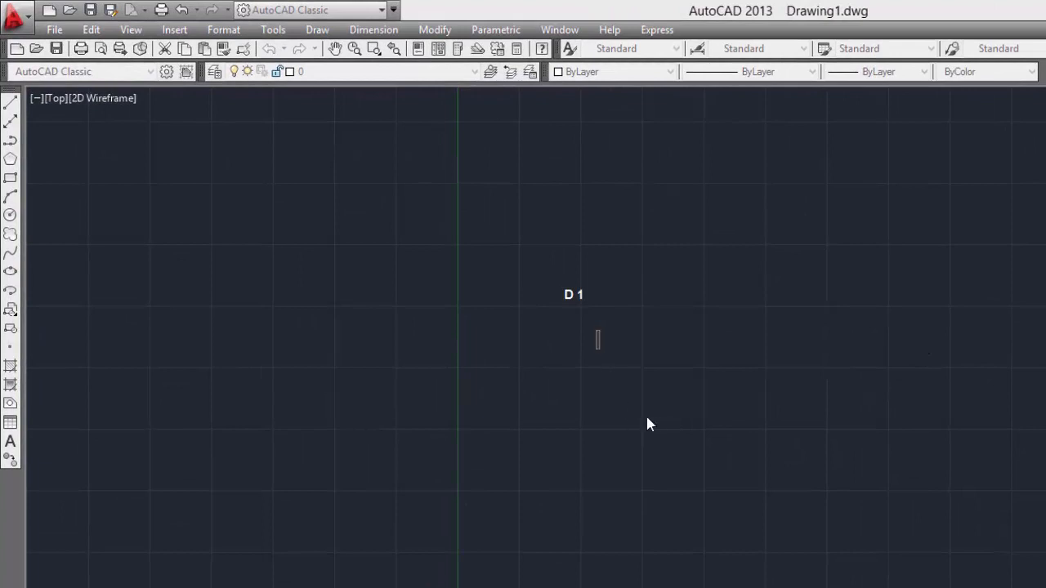
type("W 1")
left_click(681, 309)
key("Return")
scroll(578, 298, "up", 3)
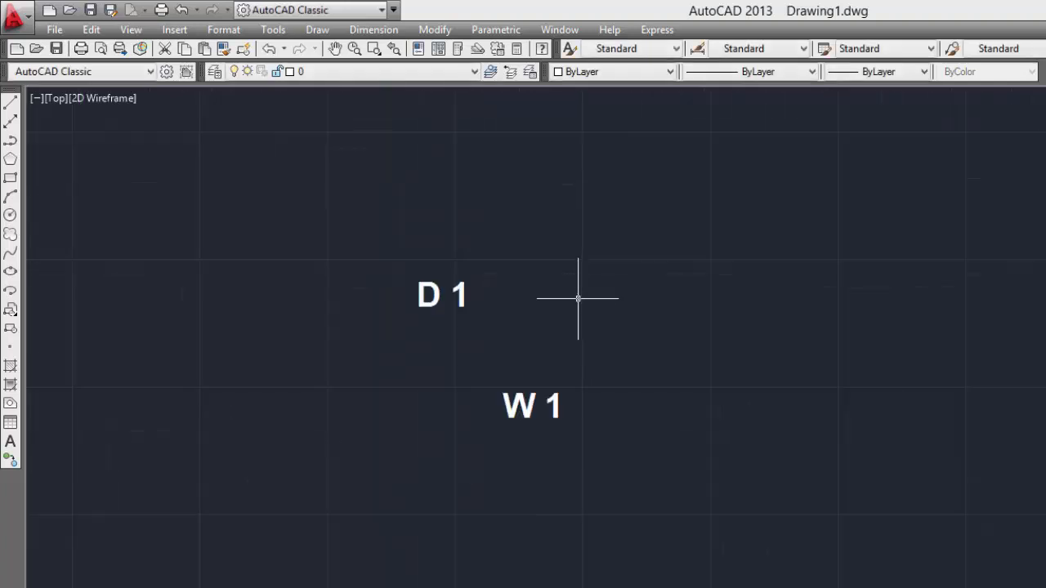
scroll(515, 339, "up", 4)
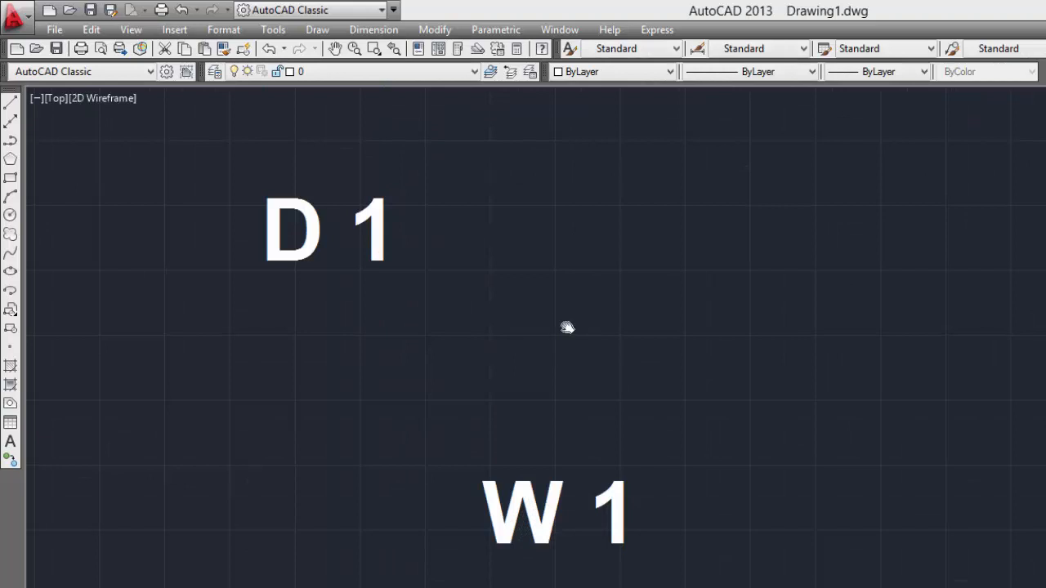
middle_click_drag(567, 328, 529, 360)
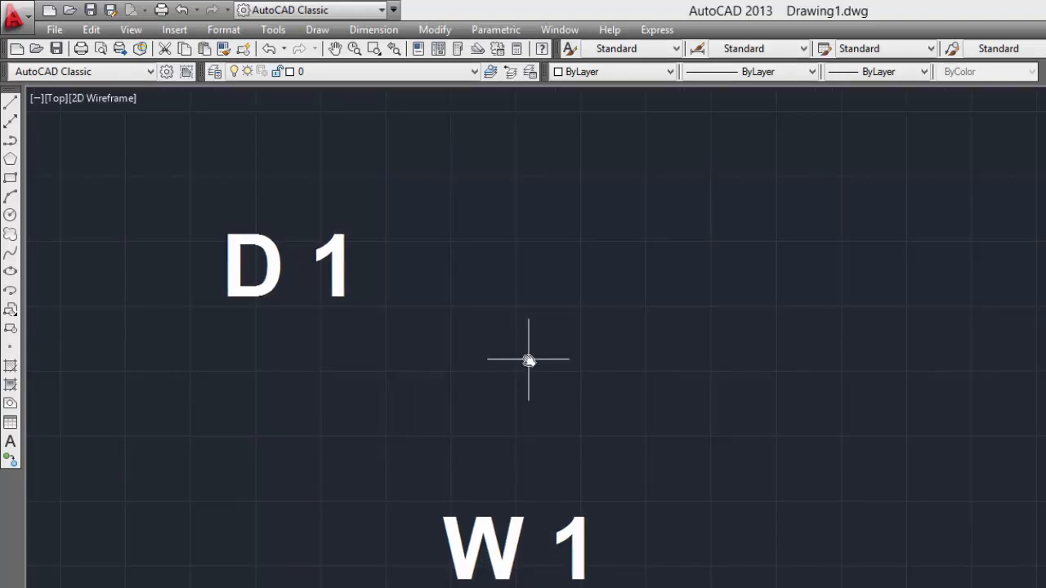
type("DT")
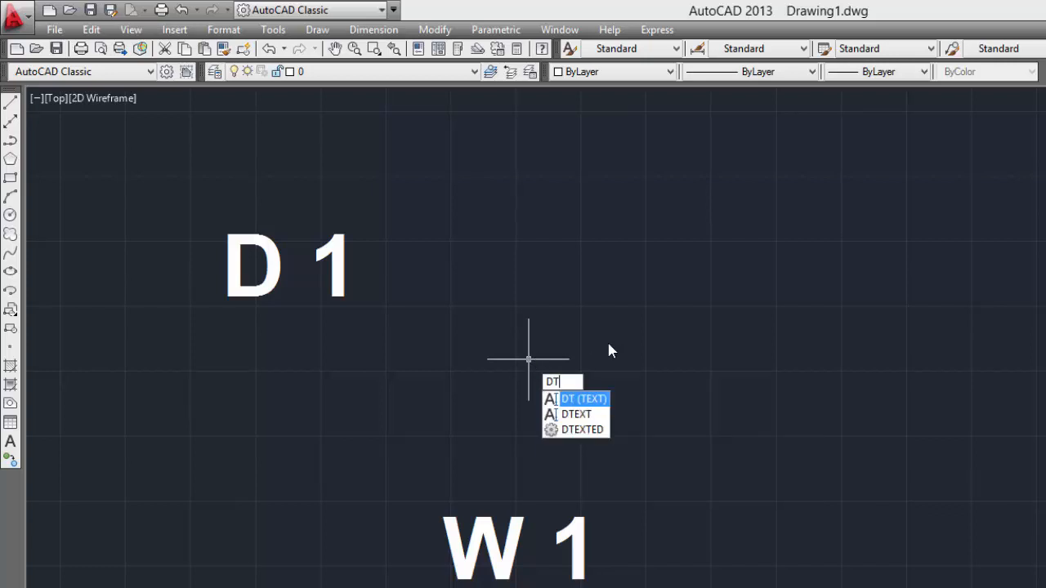
key("Return")
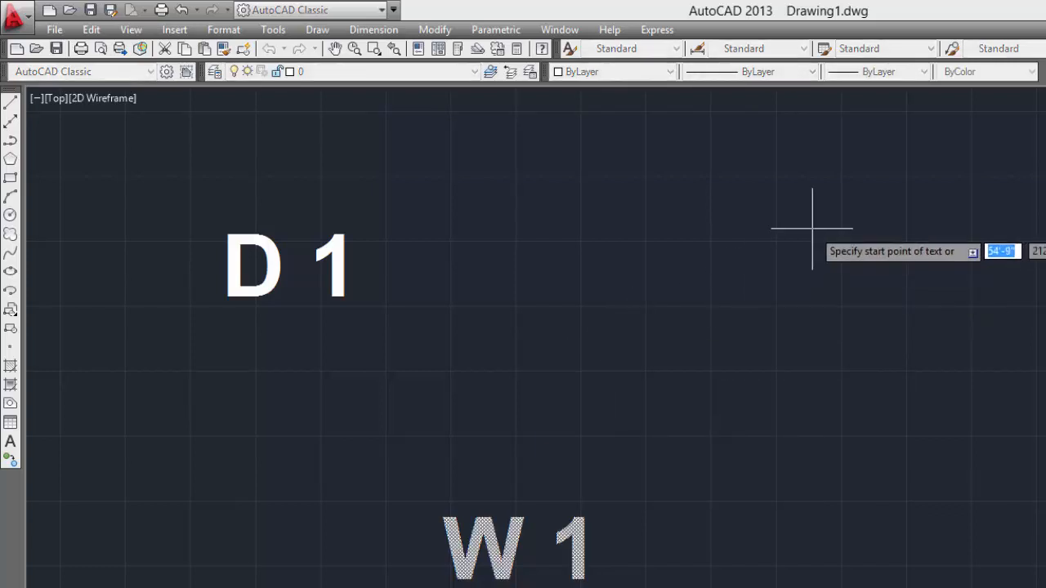
left_click(814, 233)
key("Return")
key("Return")
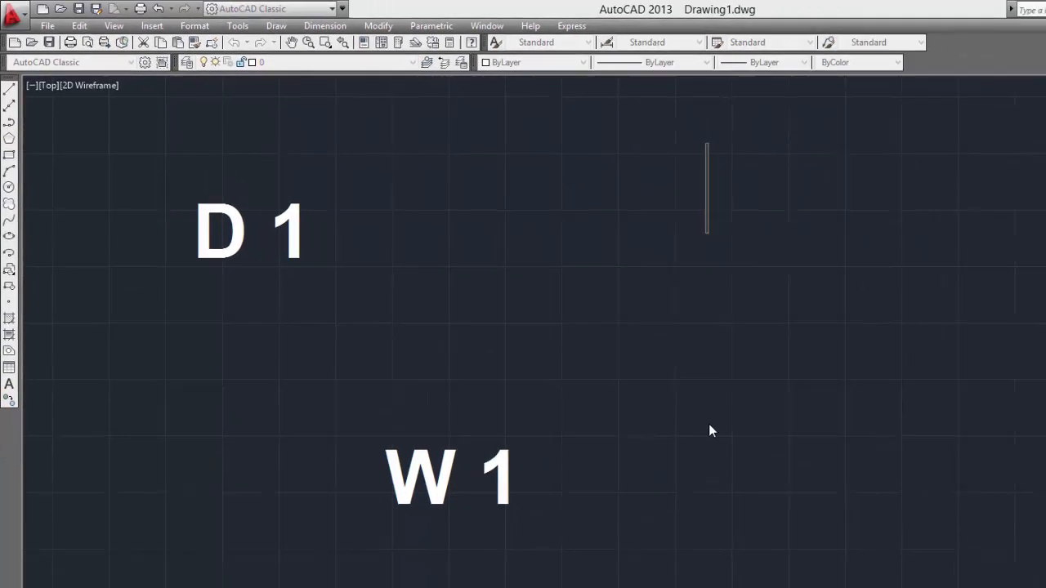
type("D")
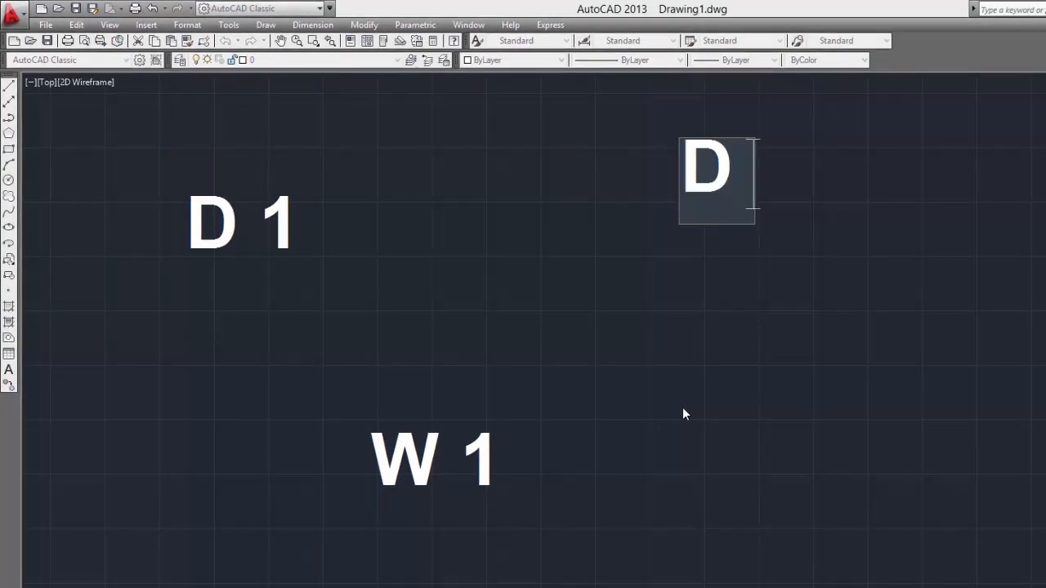
type(" 1")
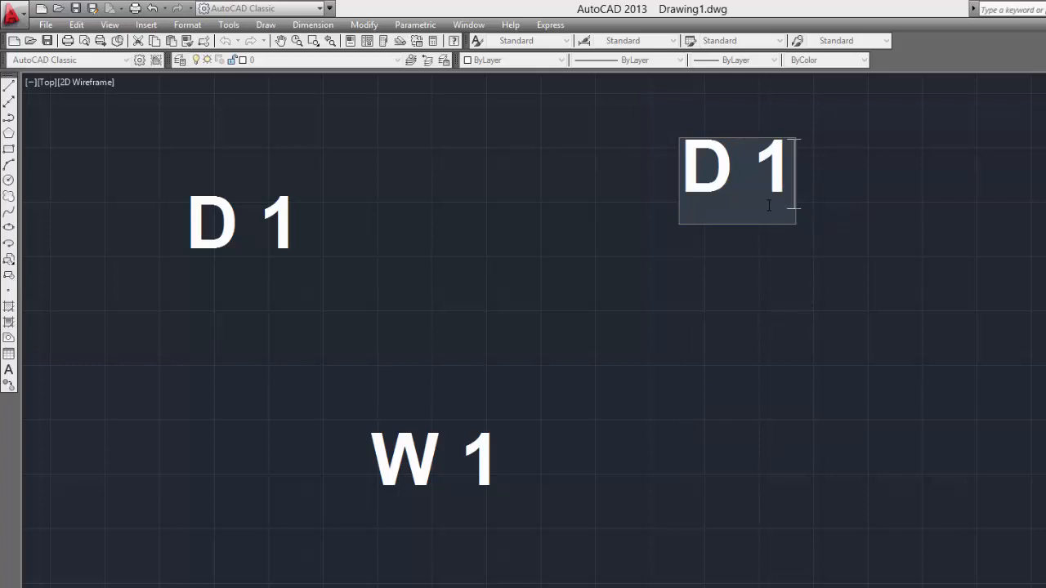
key("Escape")
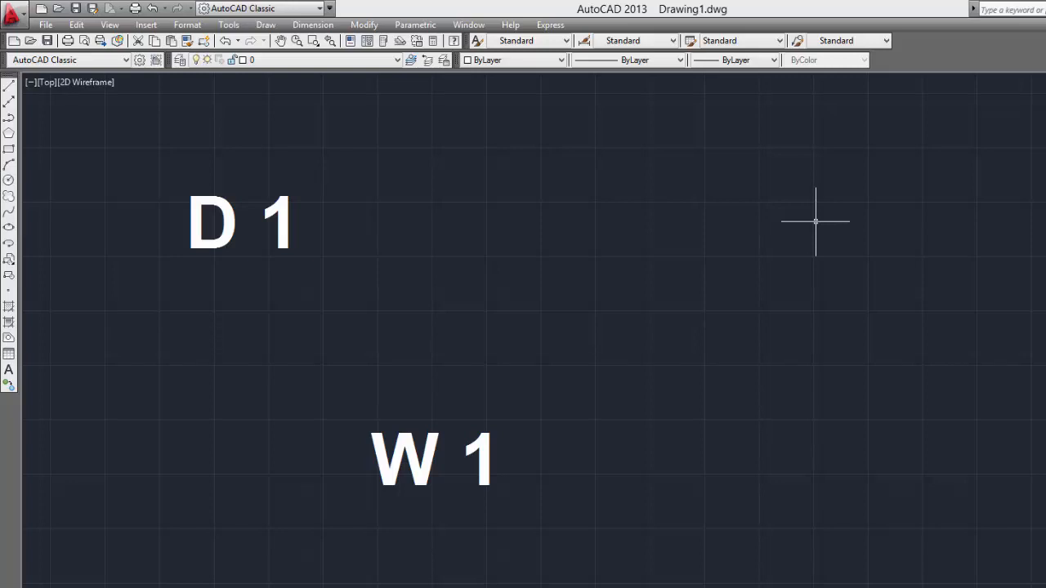
Create another single-line text "D 1" to the right of the existing labels, rotated to read vertically downward
type("DT")
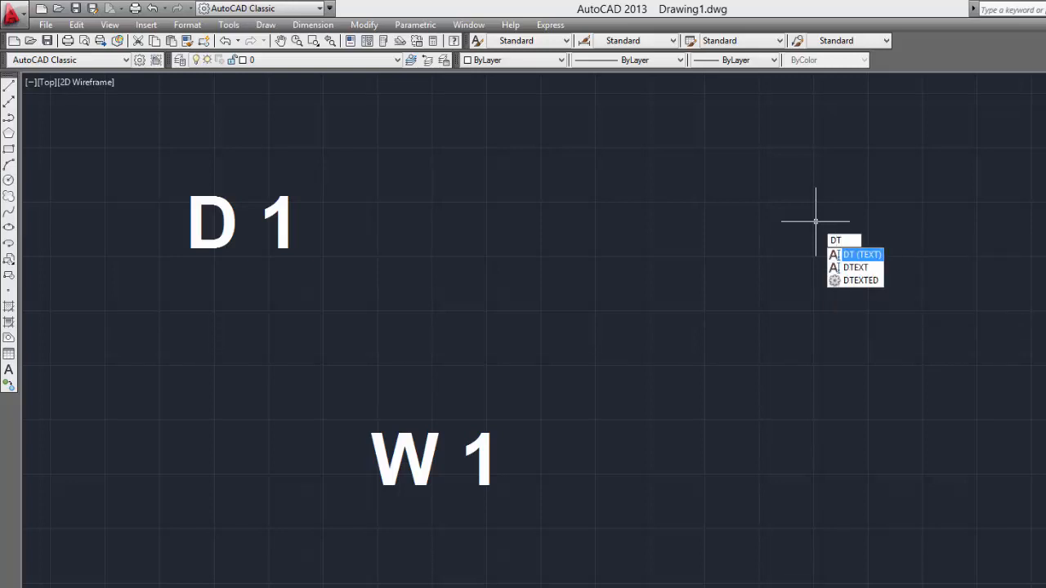
key("Return")
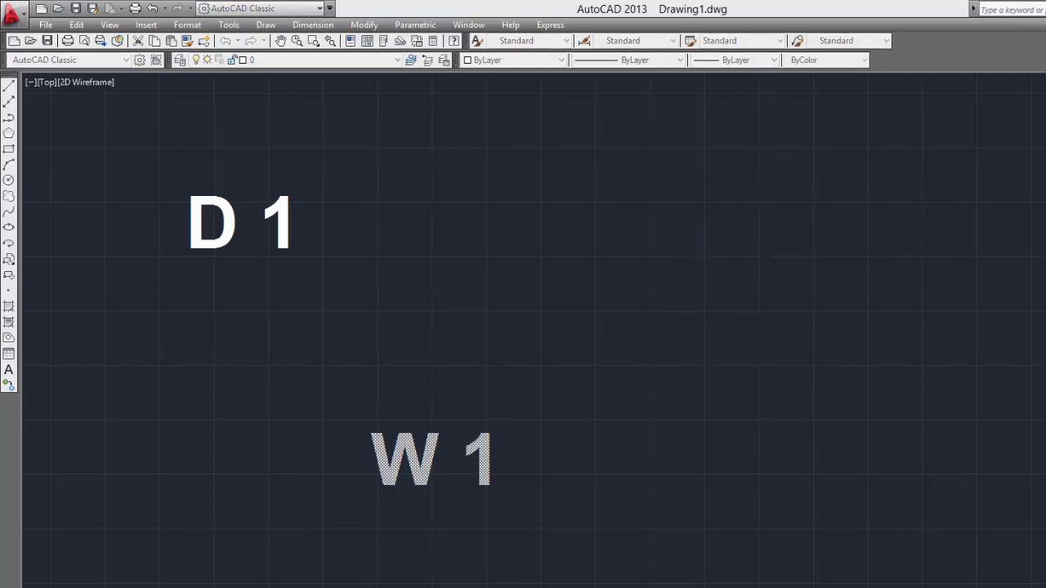
key("Return")
type("D")
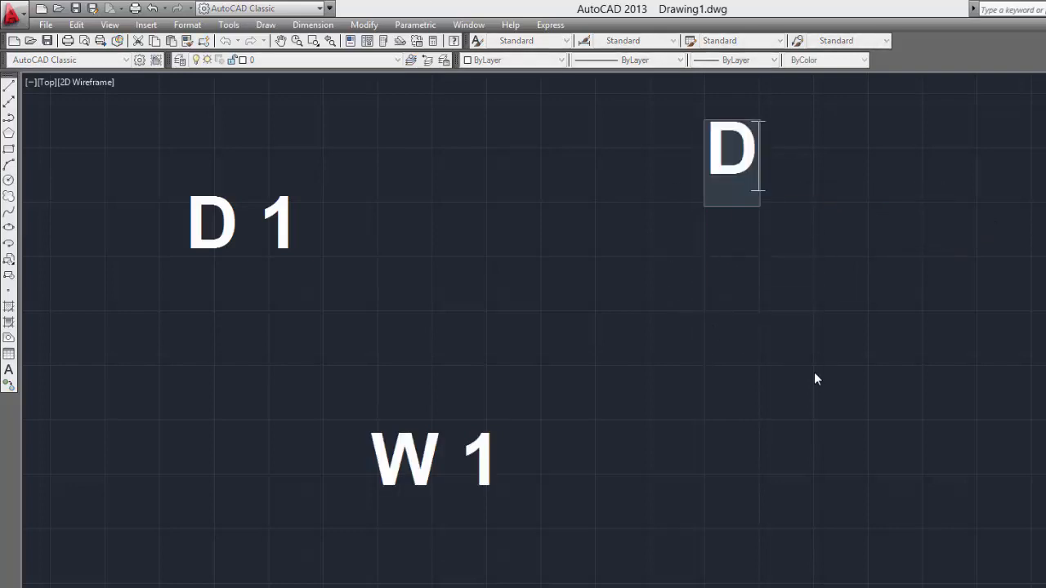
type(" 1")
left_click(798, 289)
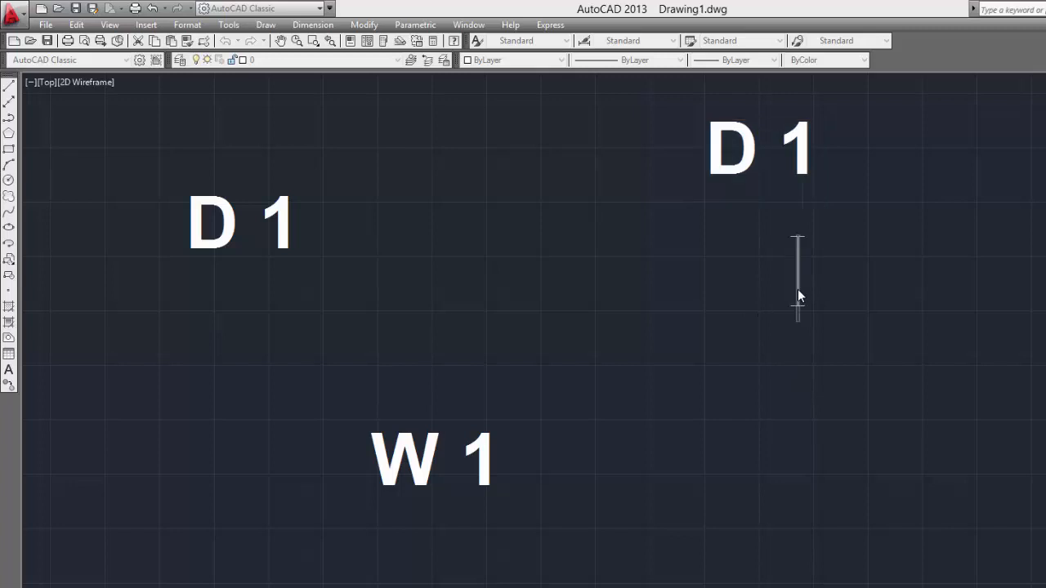
key("Return")
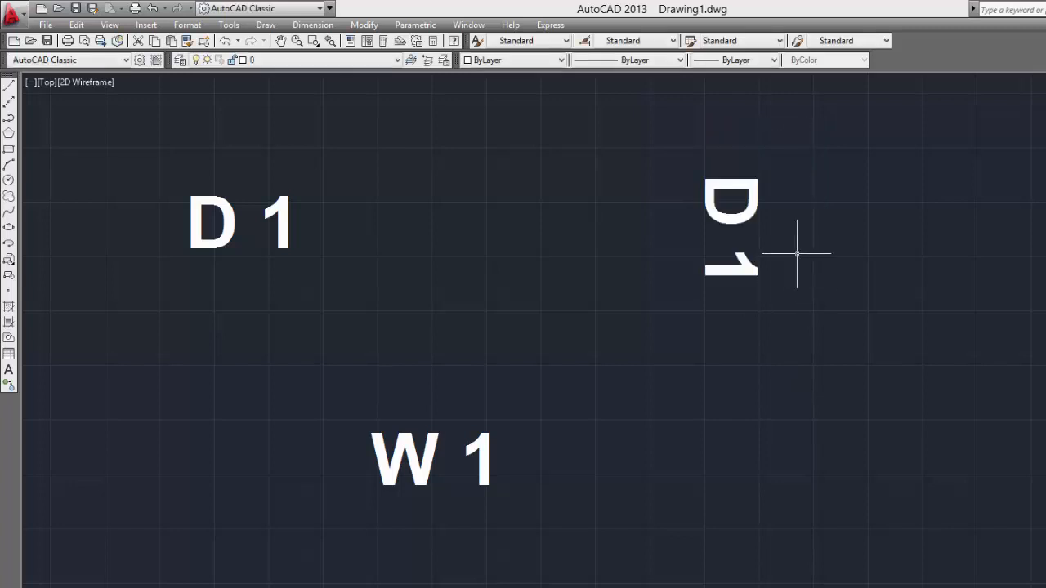
left_click(731, 244)
Create the multiline text "FALCON COMPUTER ACADEMY" in a text frame to the right of the rotated "D 1"
scroll(731, 257, "down", 2)
middle_click_drag(672, 255, 372, 231)
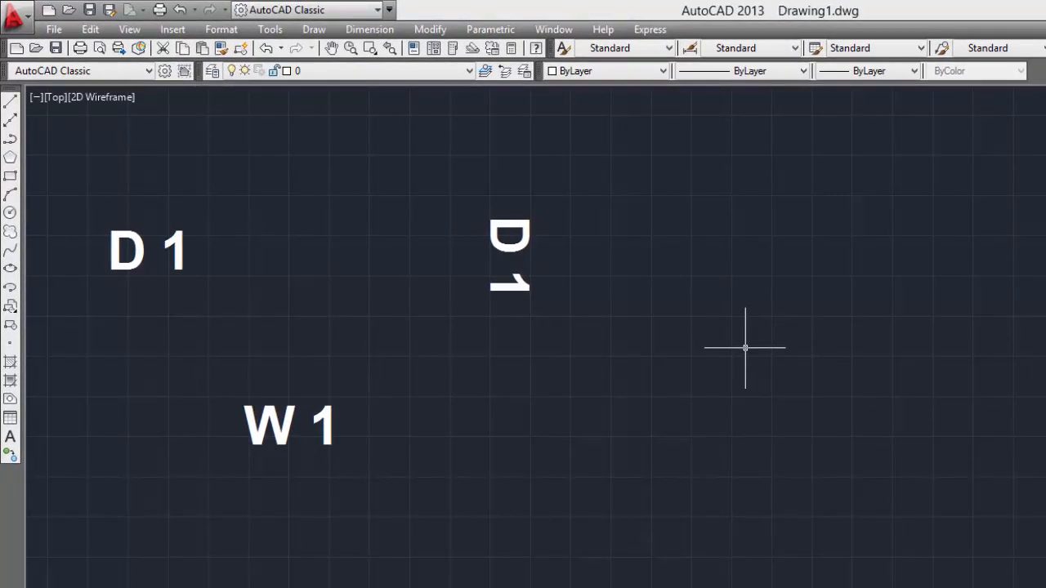
type("T")
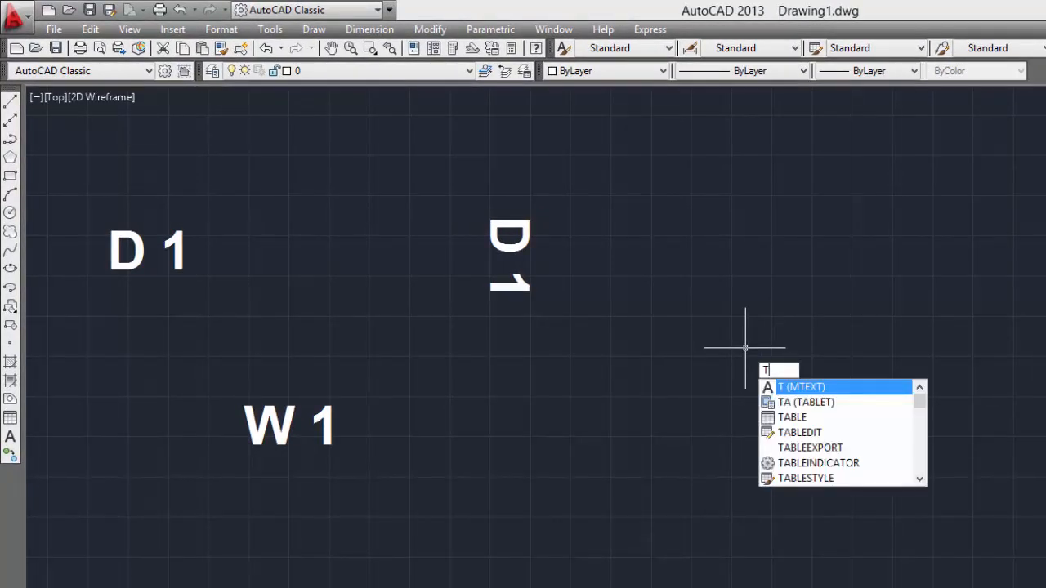
key("Return")
left_click(707, 211)
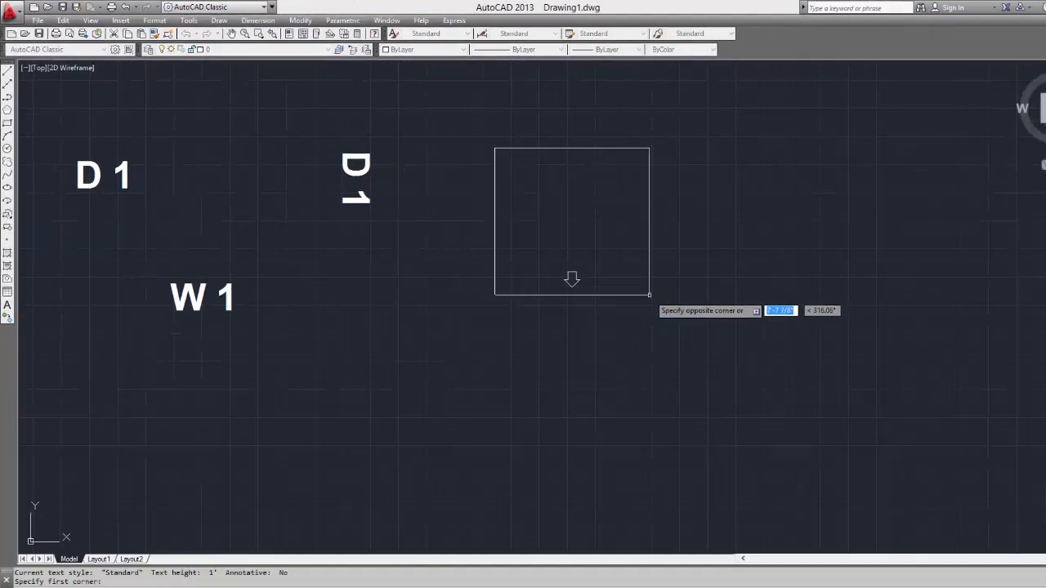
left_click(731, 320)
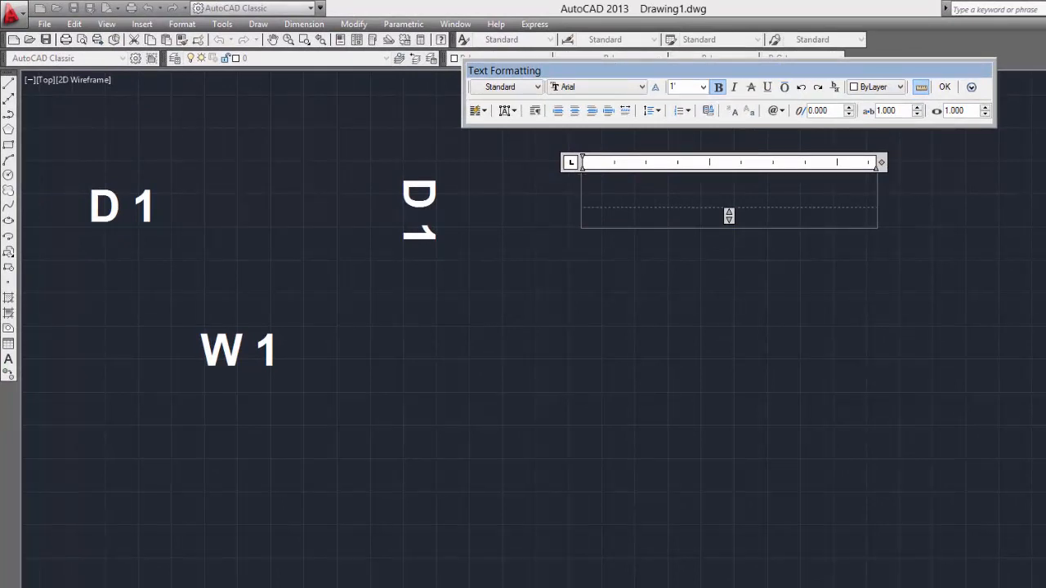
type("FALCON")
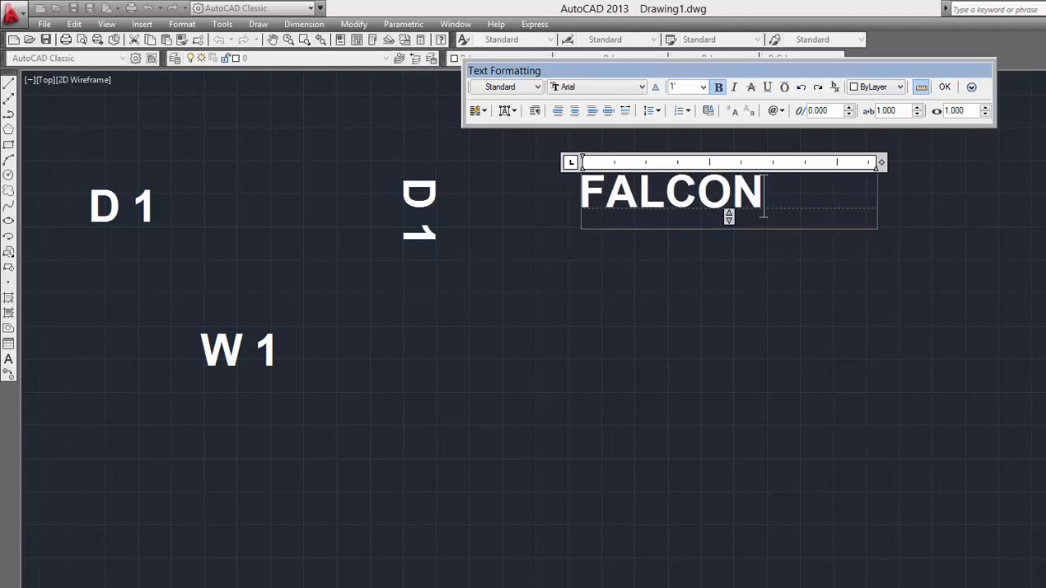
type(" COMPUT")
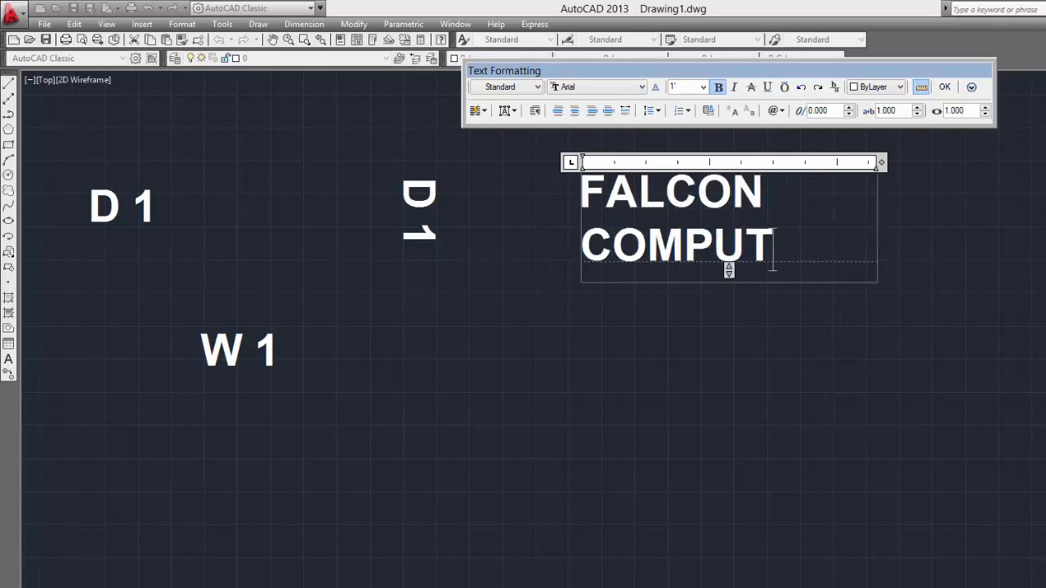
type("ER ACADEMY")
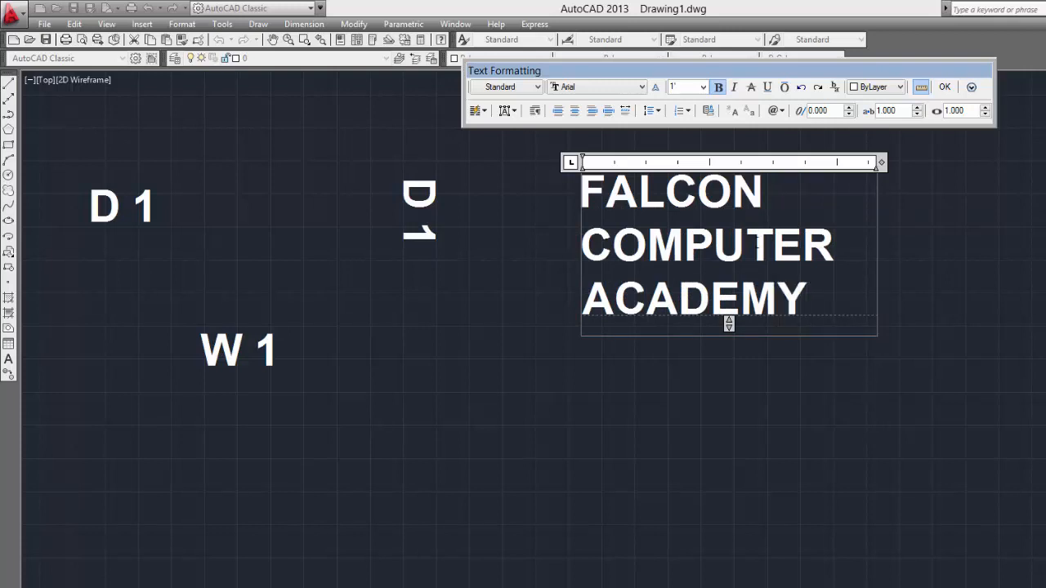
Format all of the multiline text as 6" high Arial with italic and underline
left_click_drag(809, 301, 548, 204)
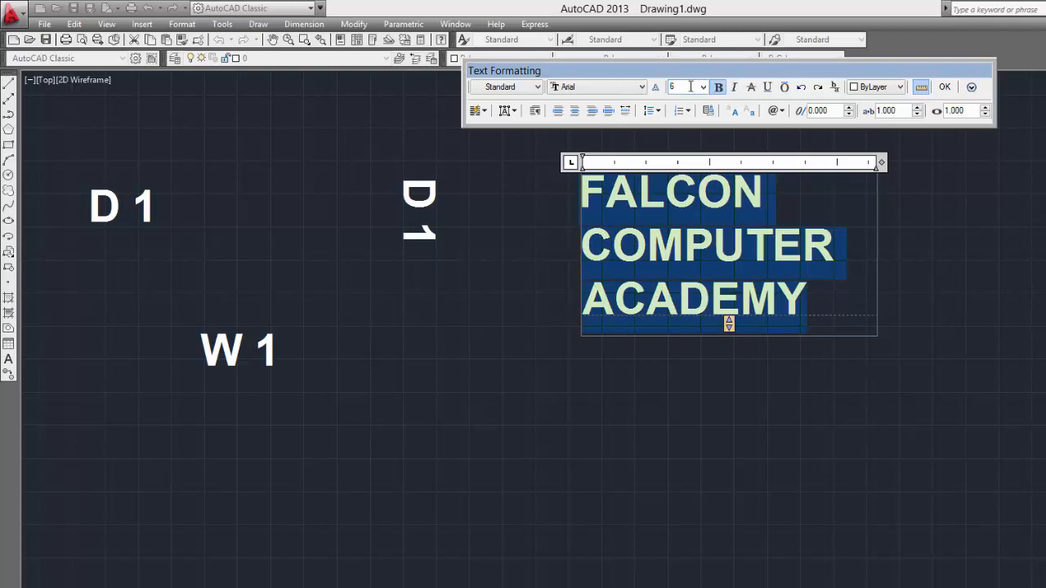
left_click(620, 87)
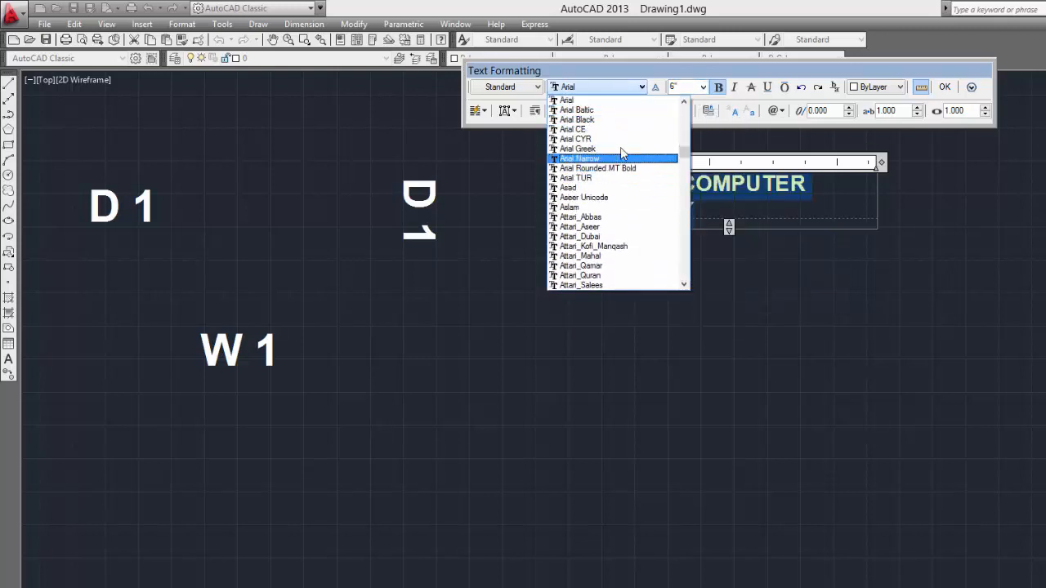
left_click(620, 99)
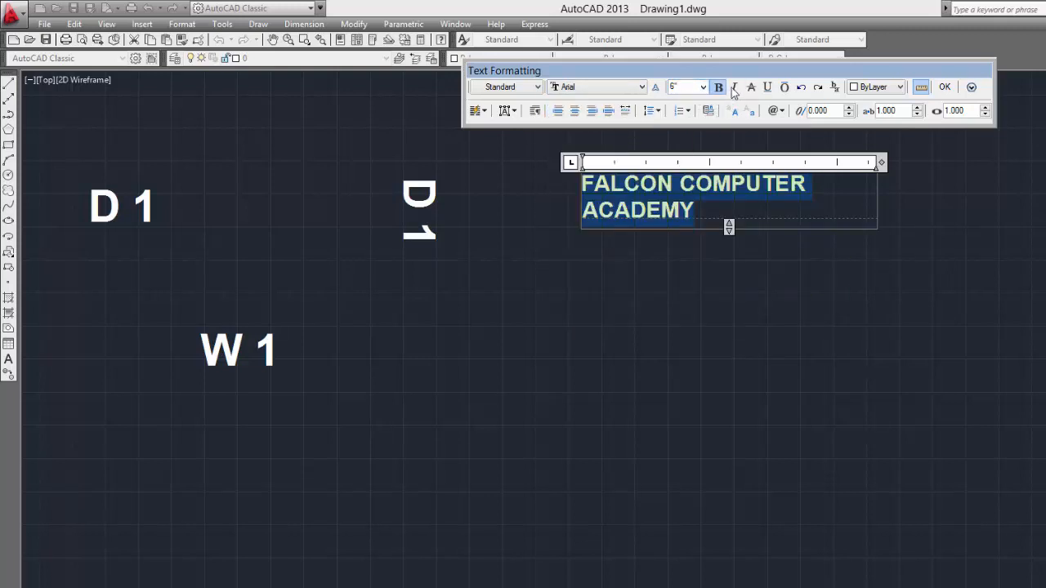
left_click(734, 89)
left_click(769, 90)
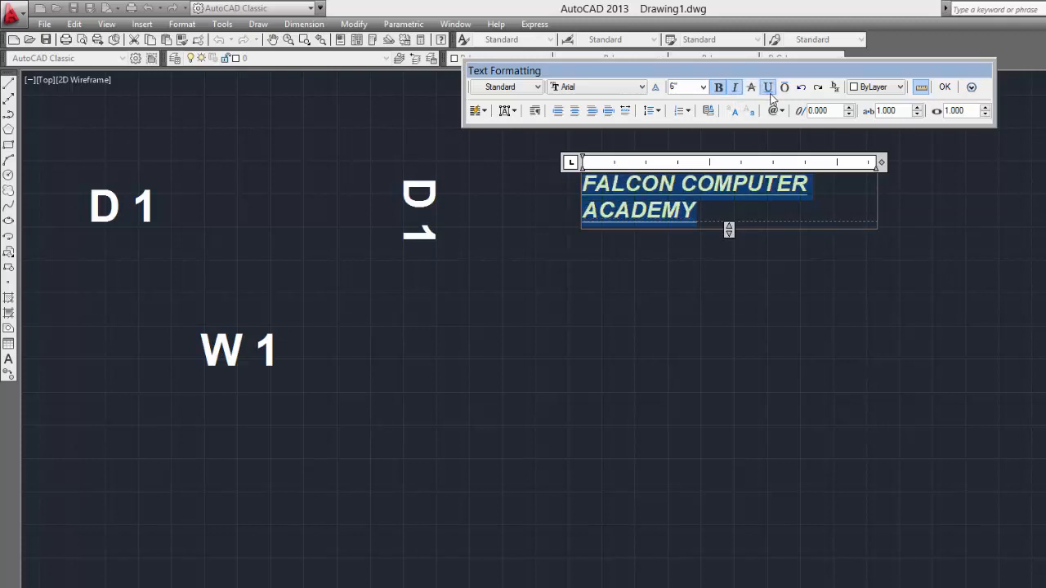
Colour the selected multiline text yellow, centre-align it, and finish editing
left_click(874, 86)
left_click(879, 143)
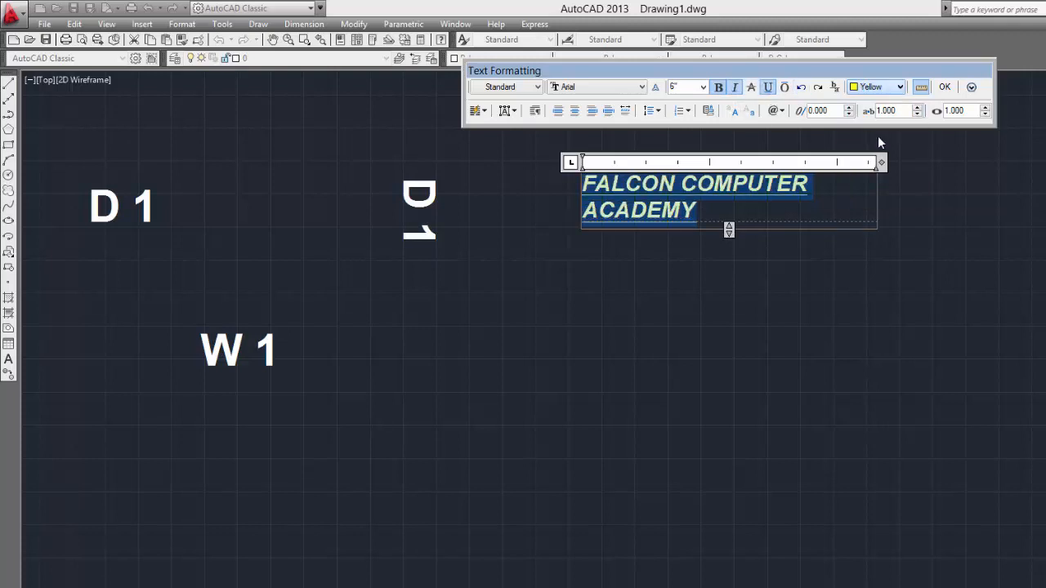
left_click(579, 111)
left_click(591, 112)
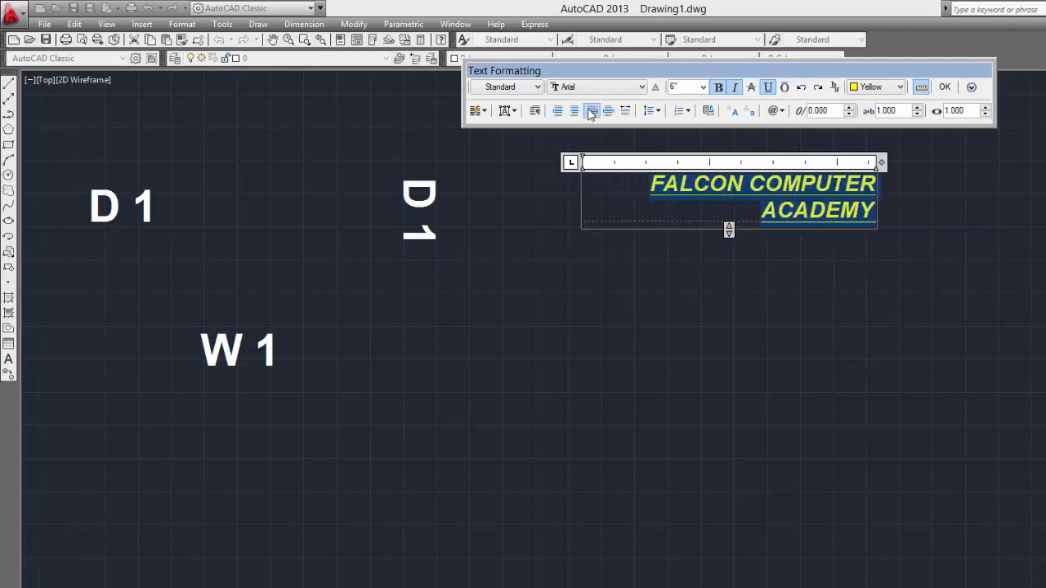
left_click(575, 111)
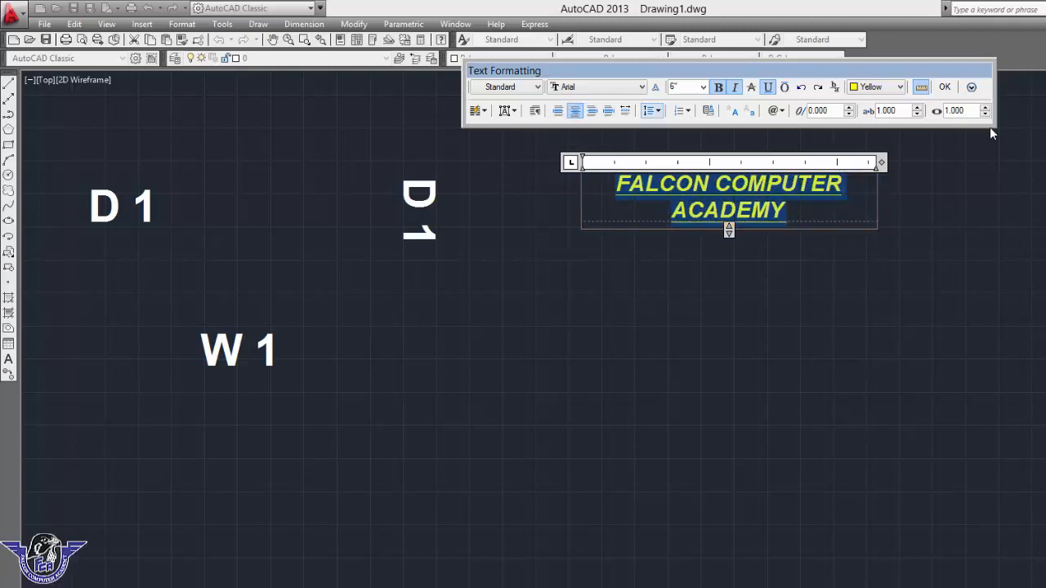
left_click(946, 88)
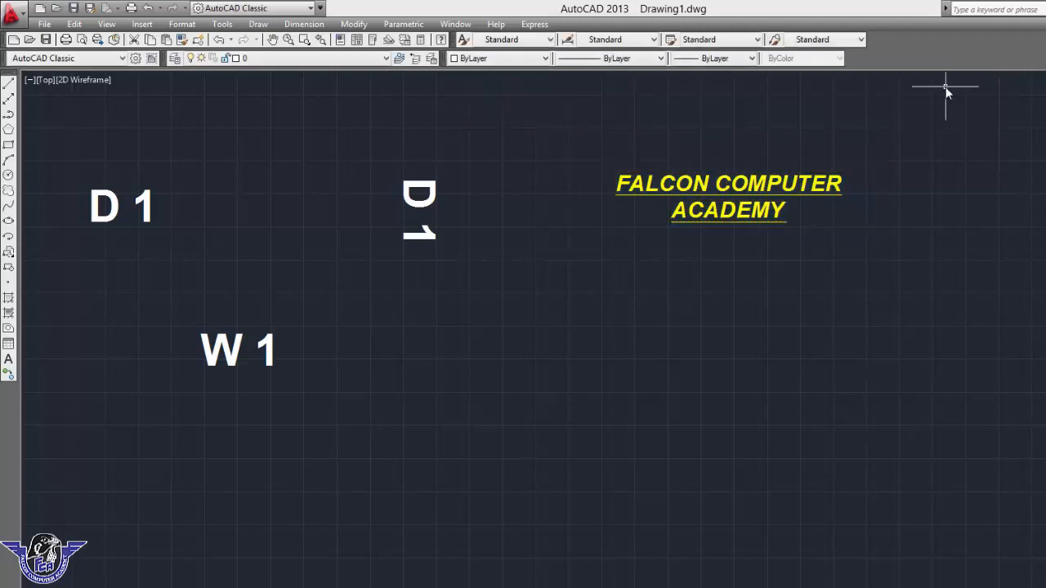
Widen the multiline text's frame to the right until "FALCON COMPUTER ACADEMY" fits on one line, and deselect it
left_click(770, 173)
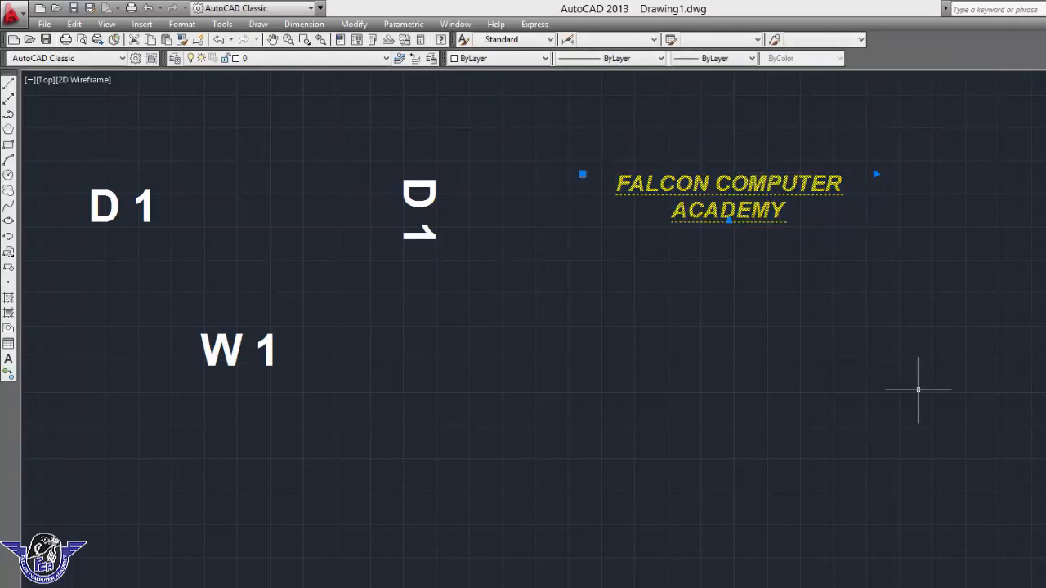
left_click(877, 176)
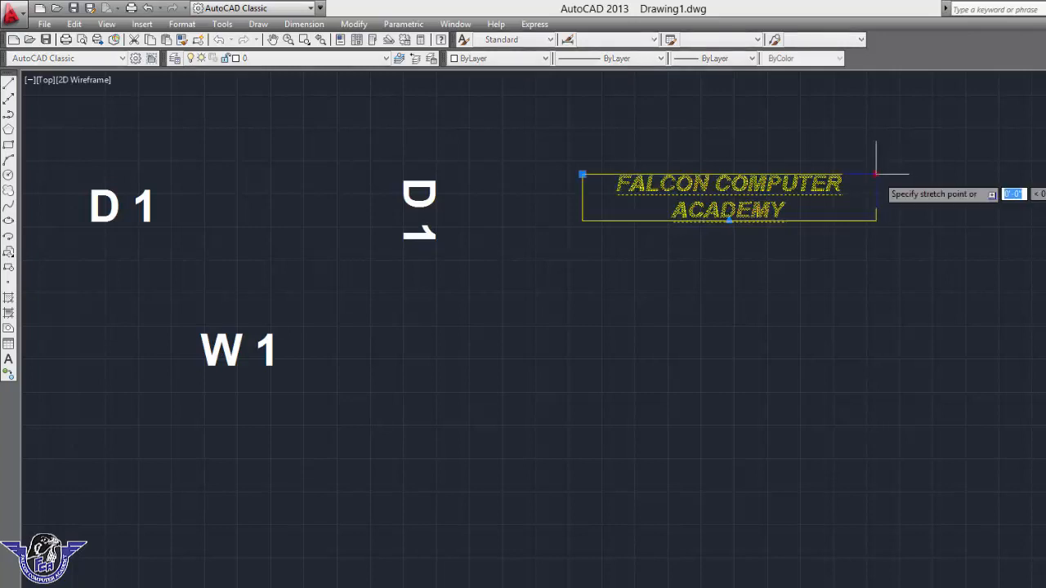
left_click(1001, 174)
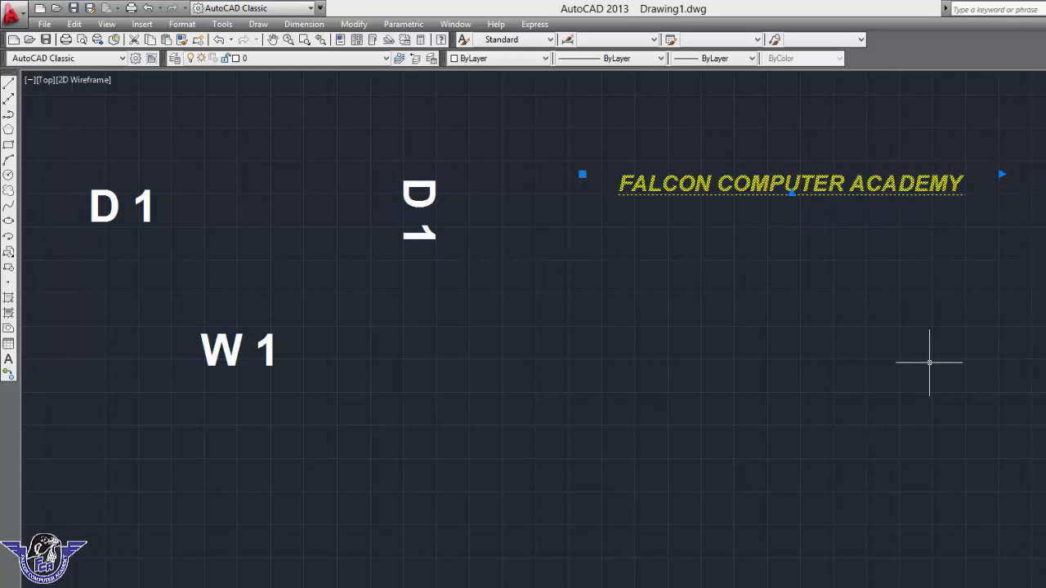
key("Escape")
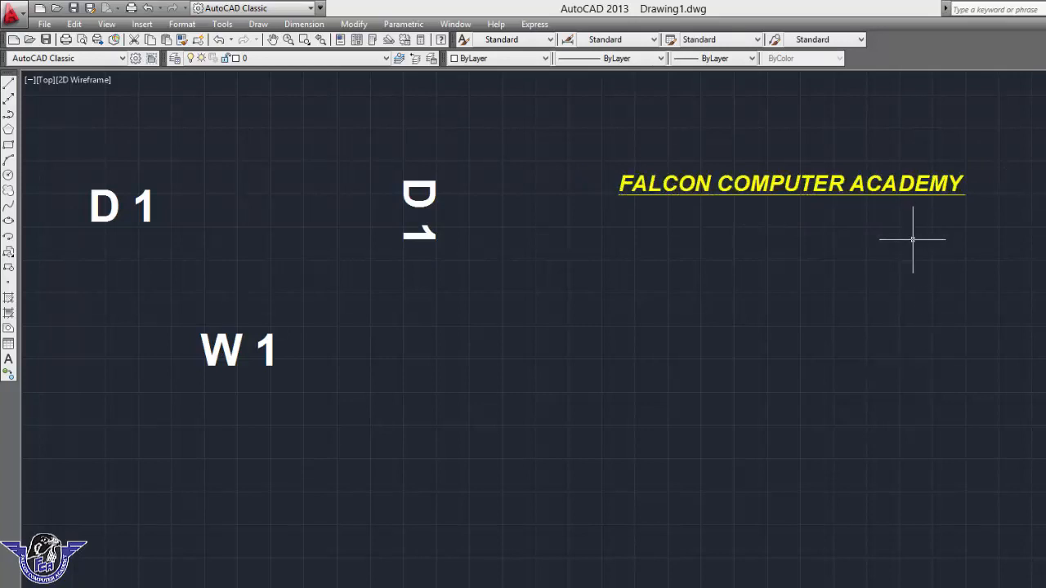
Reopen the "FALCON COMPUTER ACADEMY" text, set all its text to 1' height, and remove the italic and underline
left_click(893, 188)
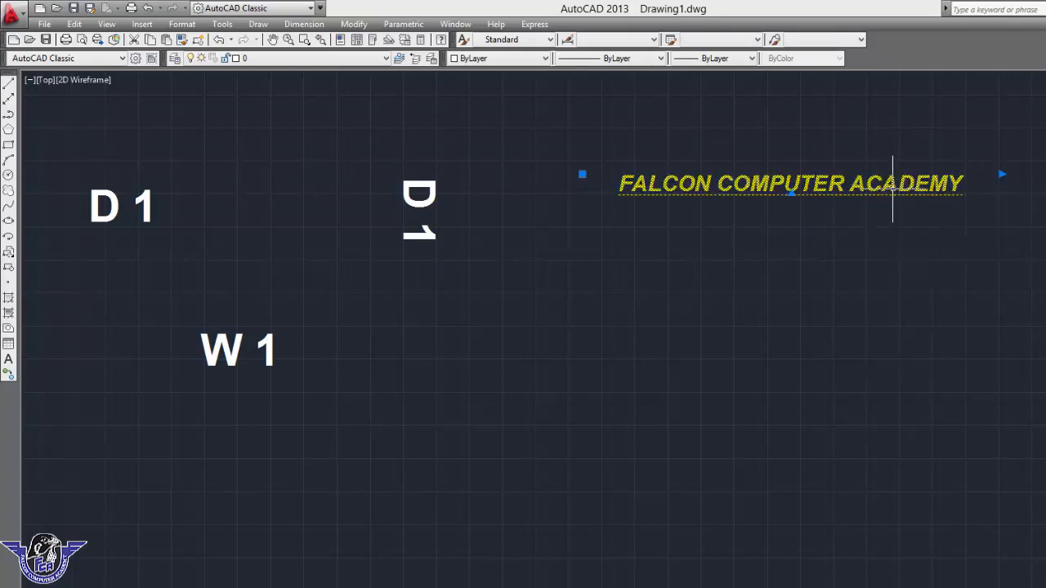
double_click(893, 188)
double_click(893, 184)
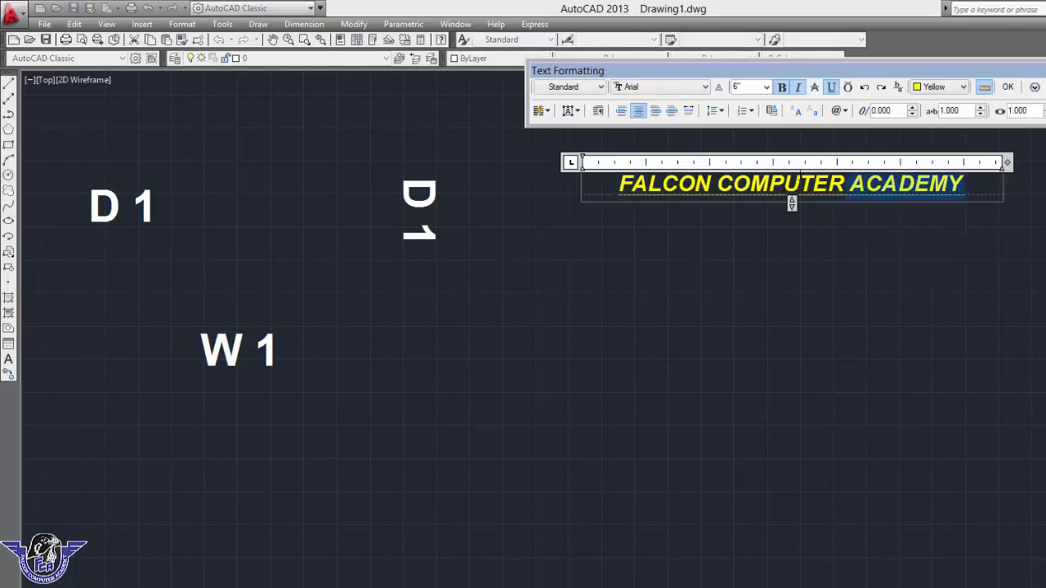
left_click_drag(899, 185, 619, 184)
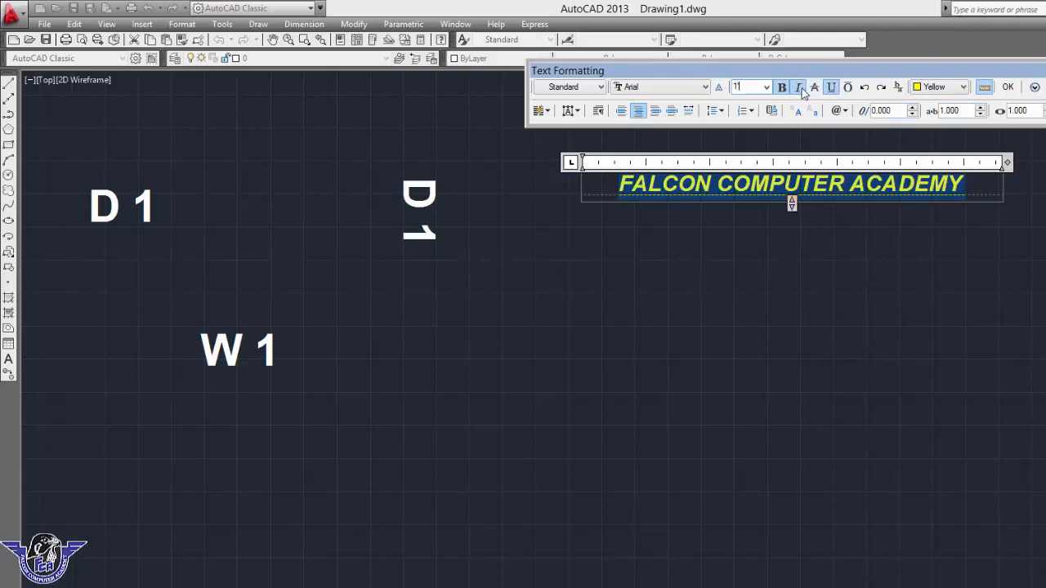
left_click(832, 88)
left_click(832, 88)
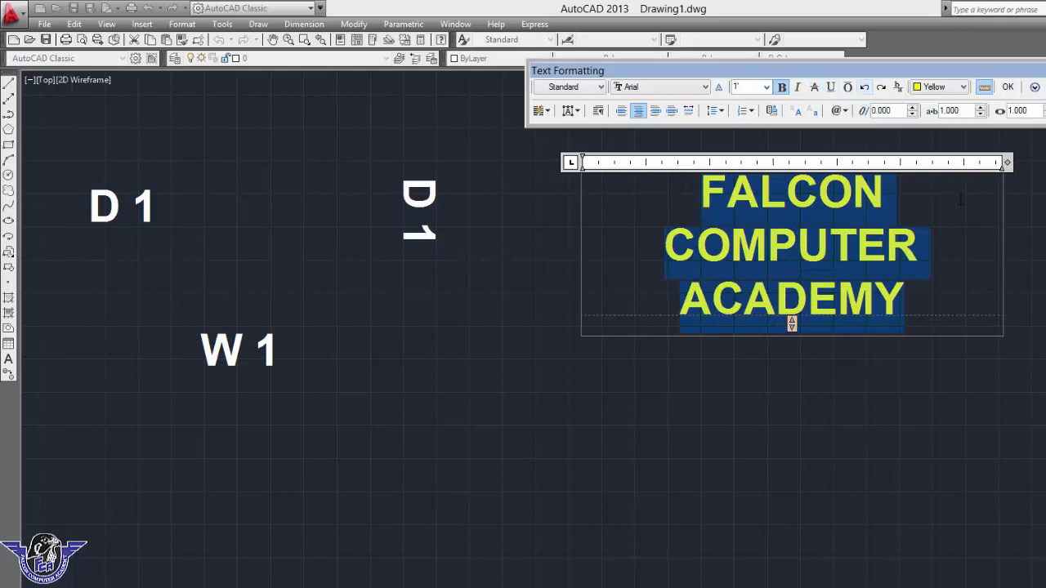
Change the multiline text's colour to cyan and finish editing
left_click(940, 87)
left_click(931, 157)
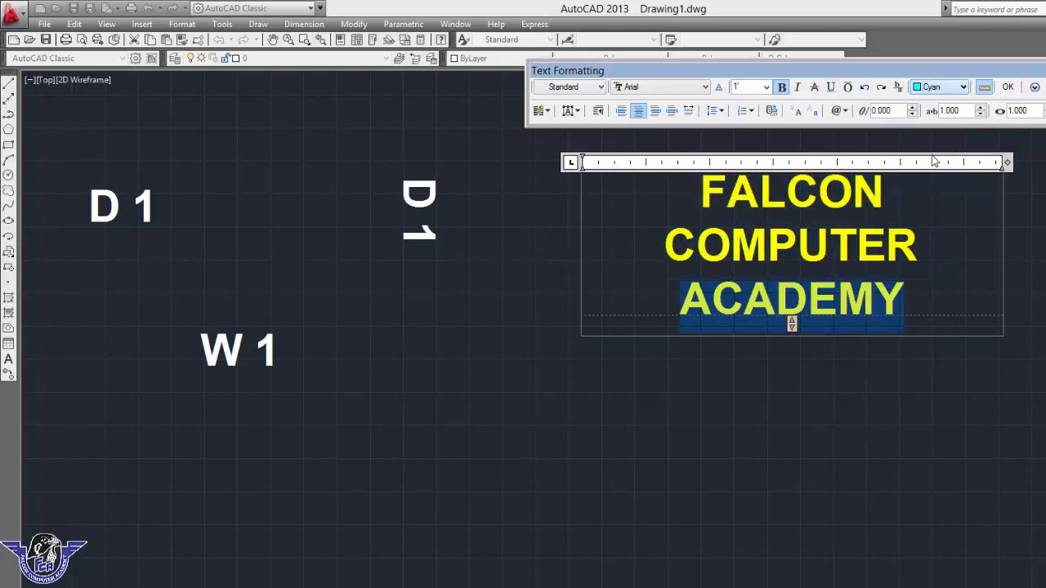
left_click(1008, 87)
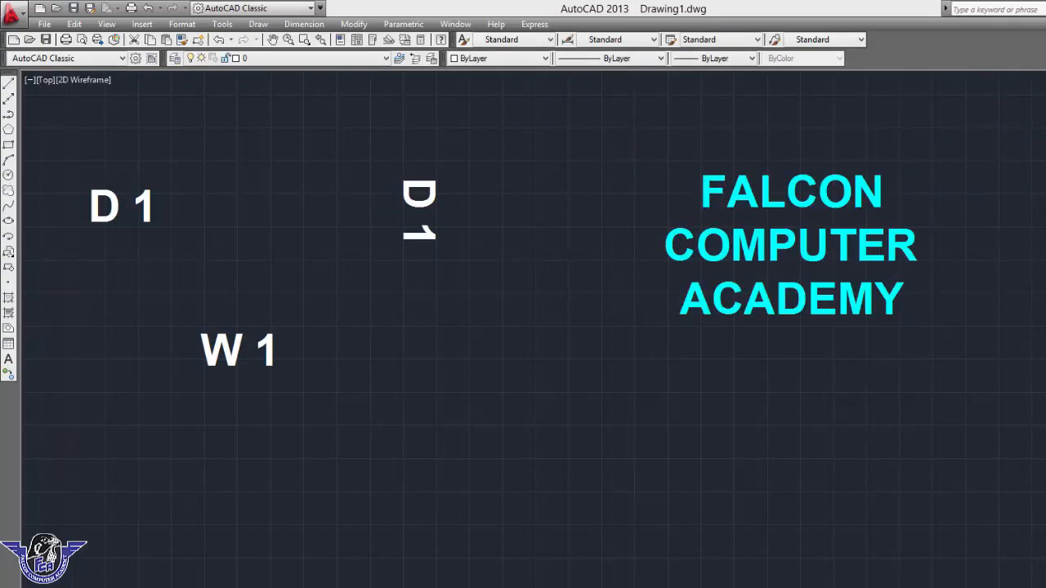
Stretch the cyan text's frame to the right until the enlarged wording fits on one line, and deselect it
left_click(868, 250)
left_click(833, 268)
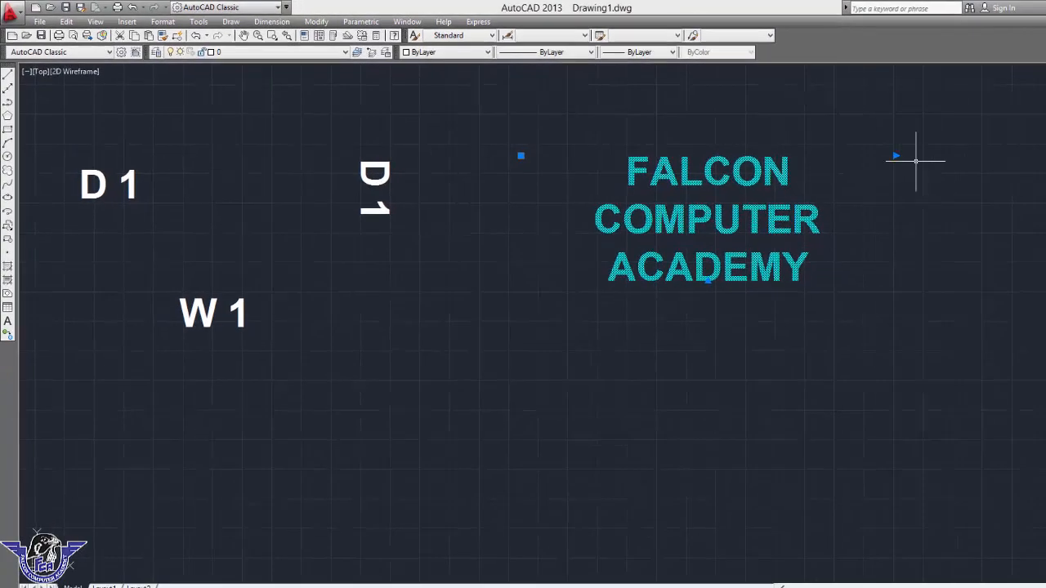
left_click(962, 167)
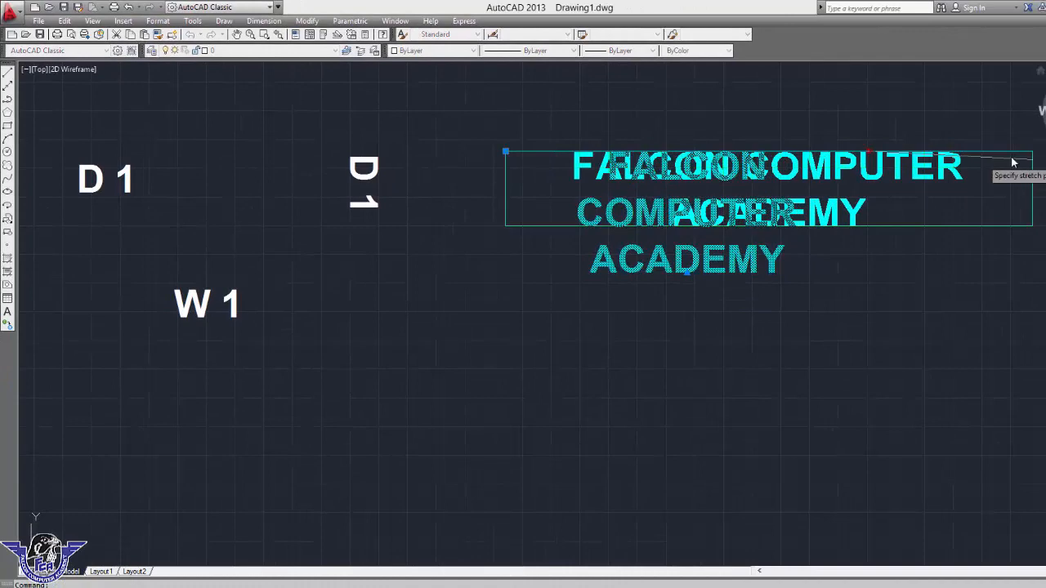
middle_click_drag(992, 158, 626, 177)
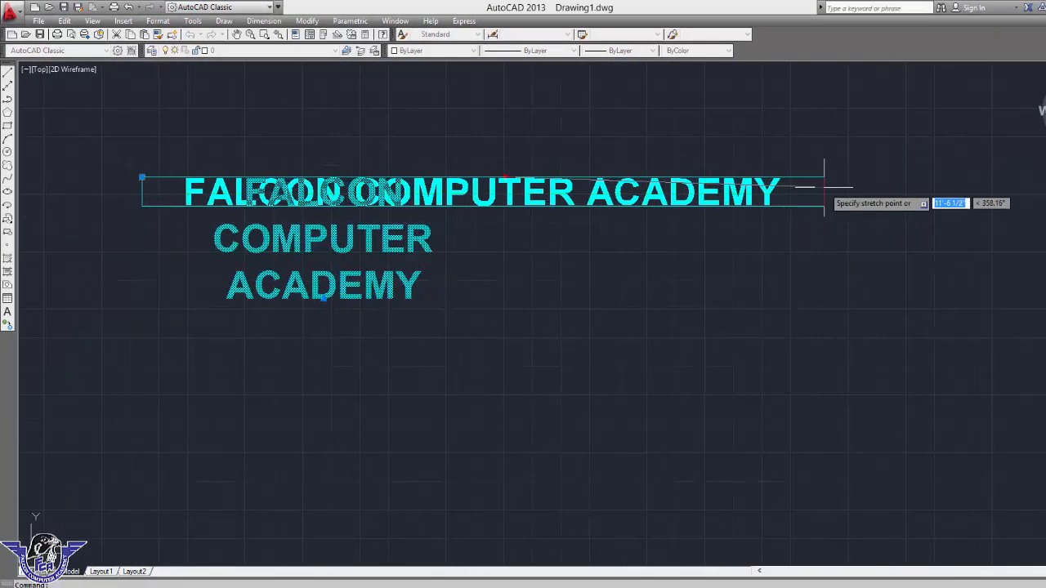
left_click(823, 176)
key("F1")
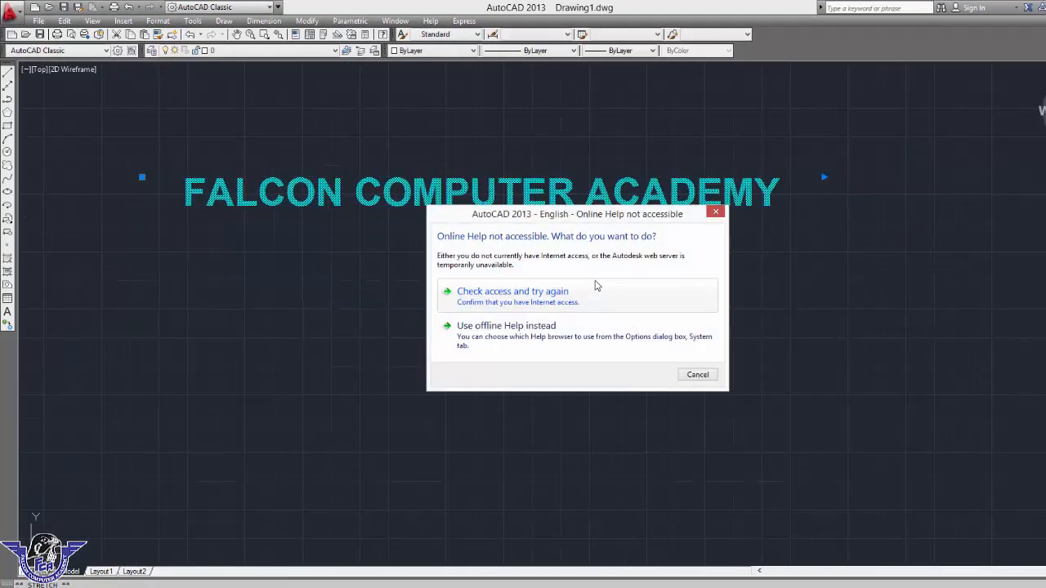
left_click(716, 213)
key("Escape")
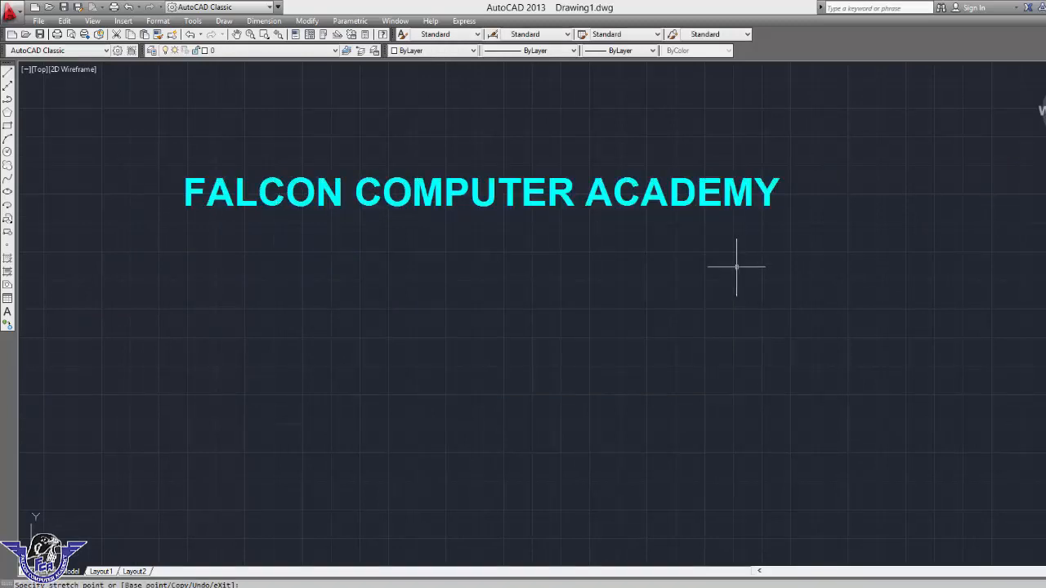
Start inserting a table with 4 columns and a column width of 1'
scroll(460, 229, "down", 2)
middle_click_drag(601, 221, 695, 214)
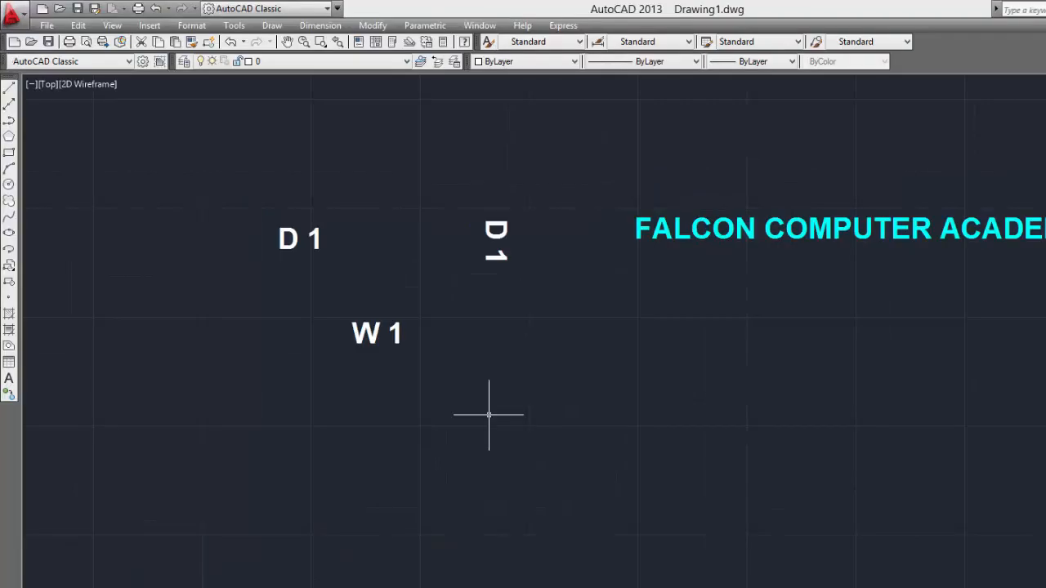
type("TABLE")
key("Return")
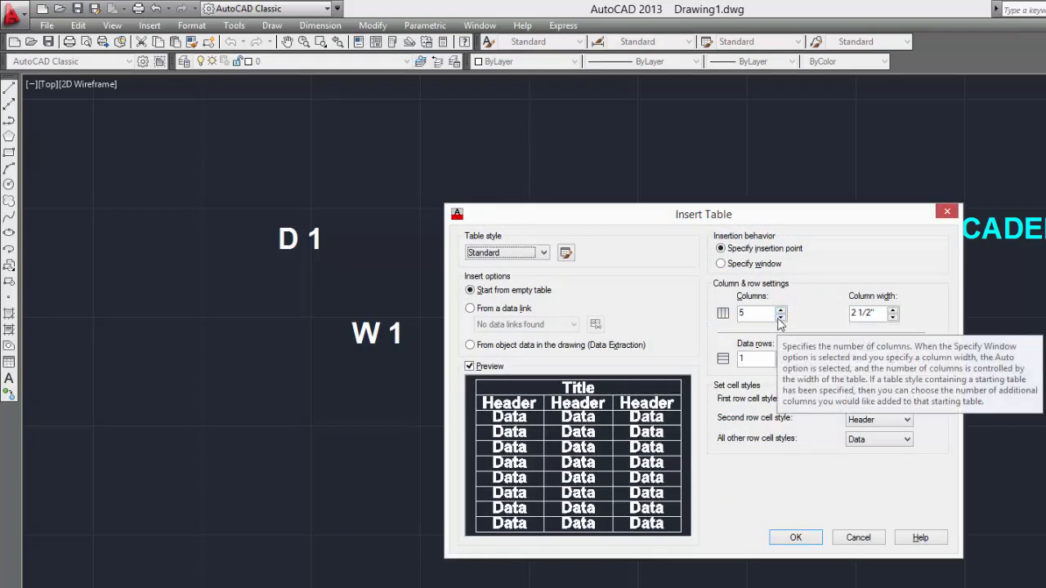
left_click(780, 319)
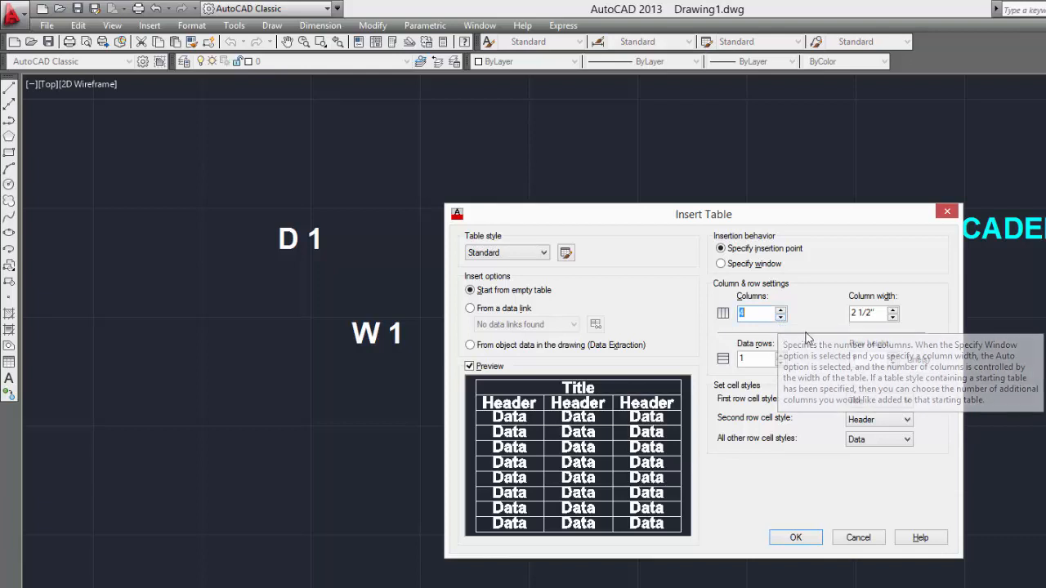
left_click(884, 317)
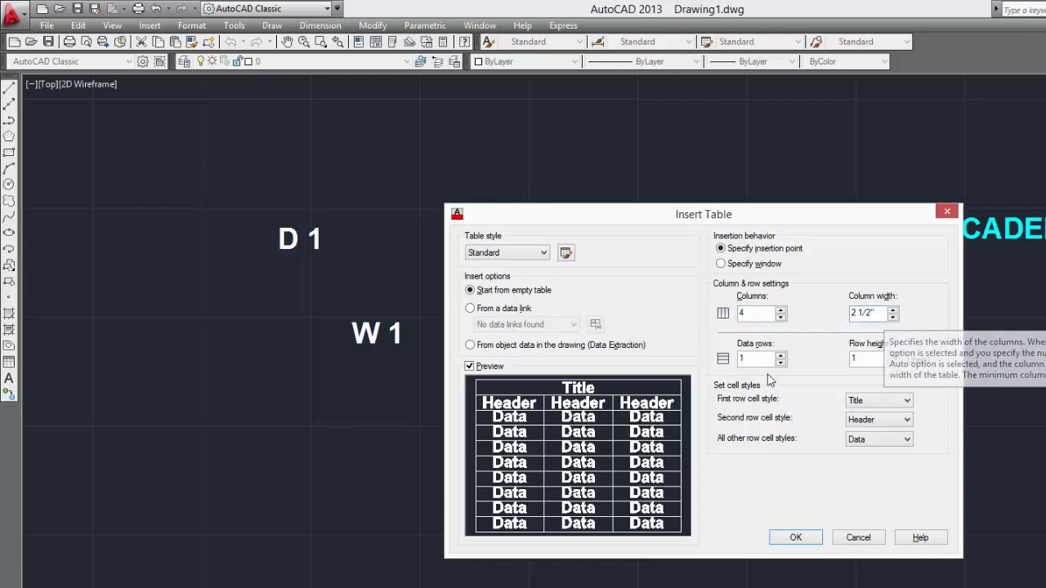
left_click_drag(883, 313, 737, 314)
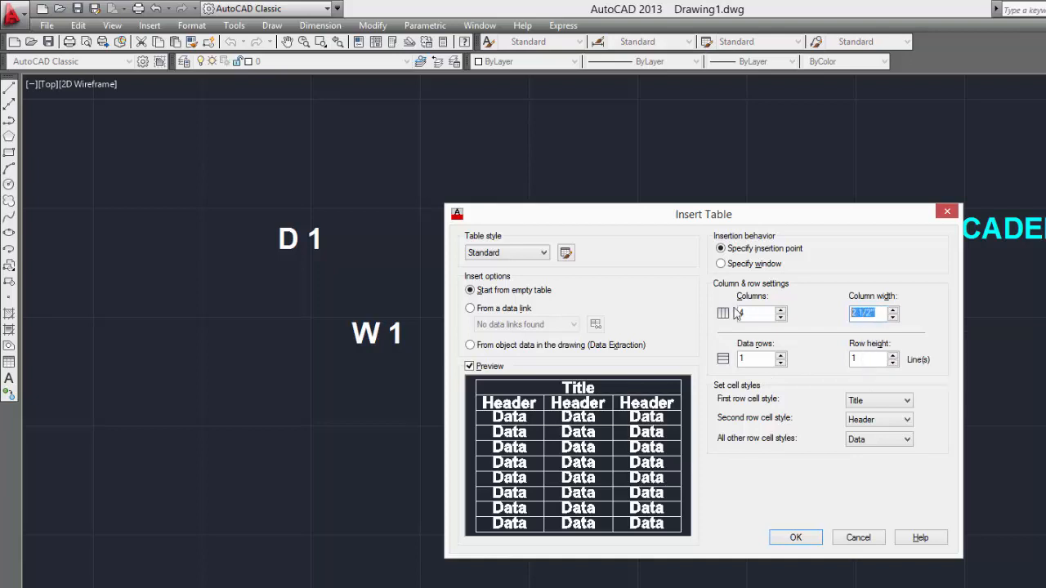
type("1")
Set 4 data rows with a row height of 6 lines, and review the first- and second-row cell style options
left_click(764, 358)
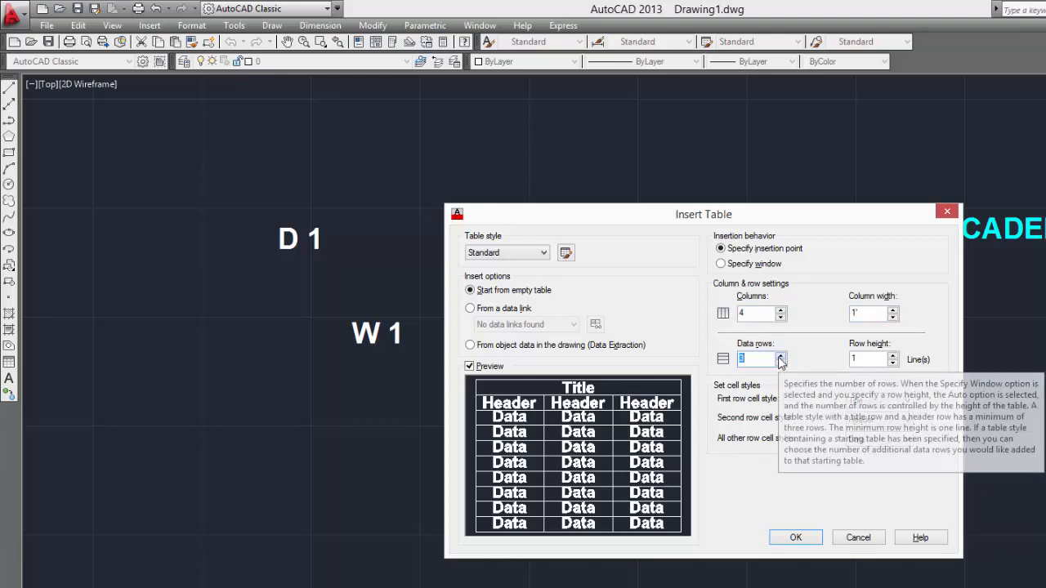
left_click(877, 363)
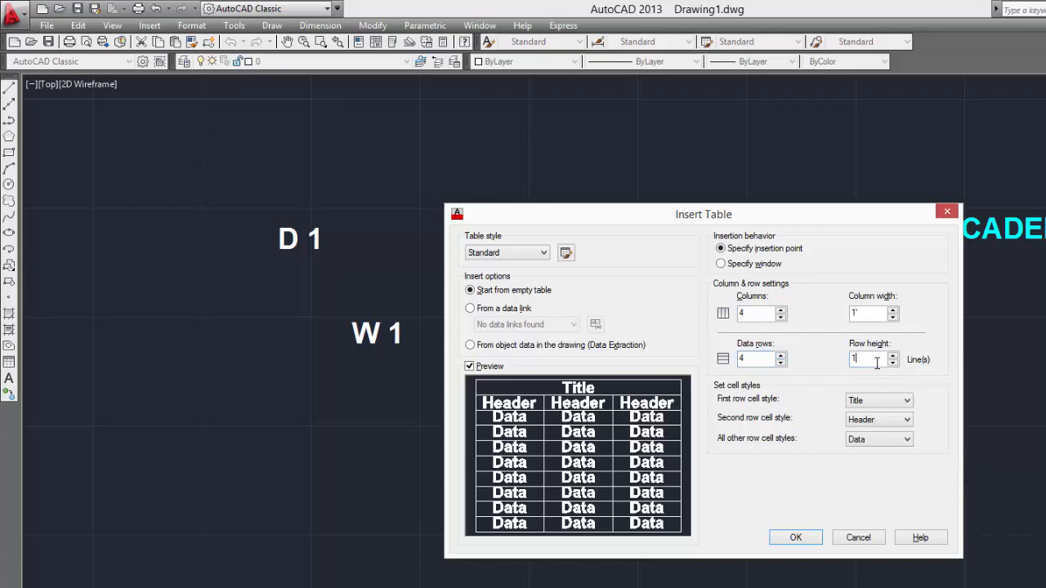
key("BackSpace")
left_click(868, 401)
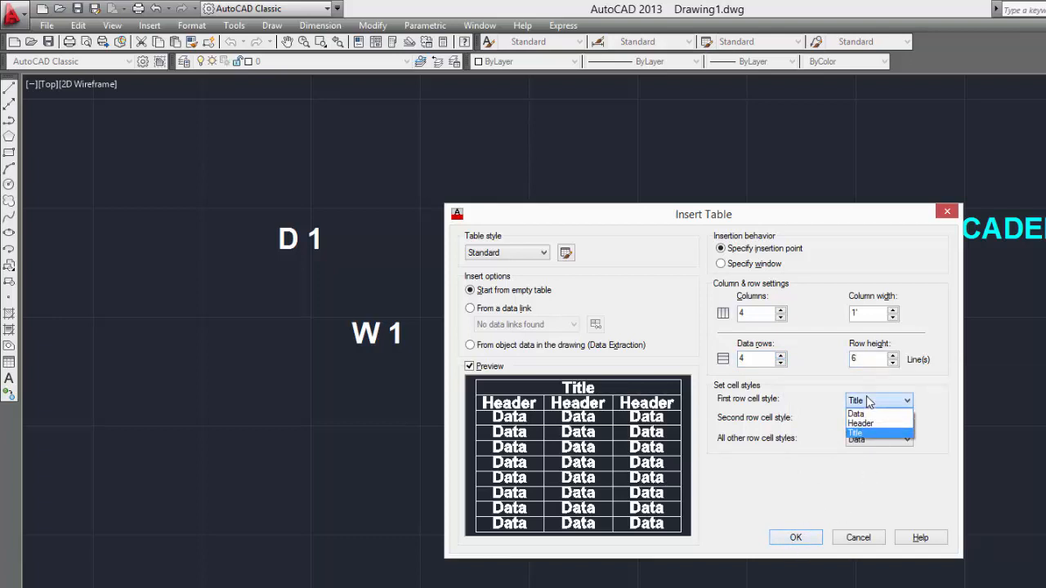
left_click(789, 486)
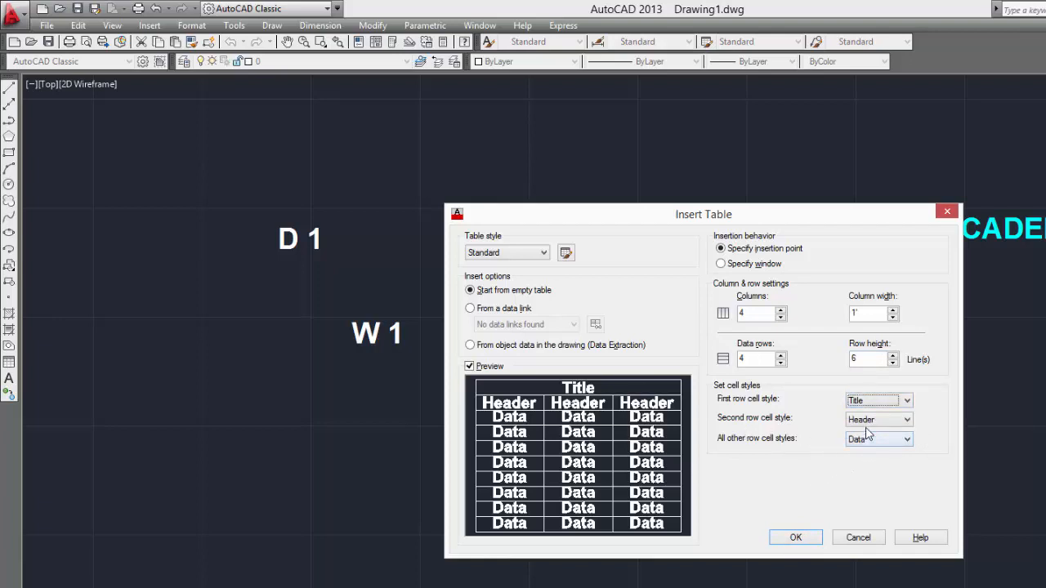
left_click(868, 425)
left_click(801, 482)
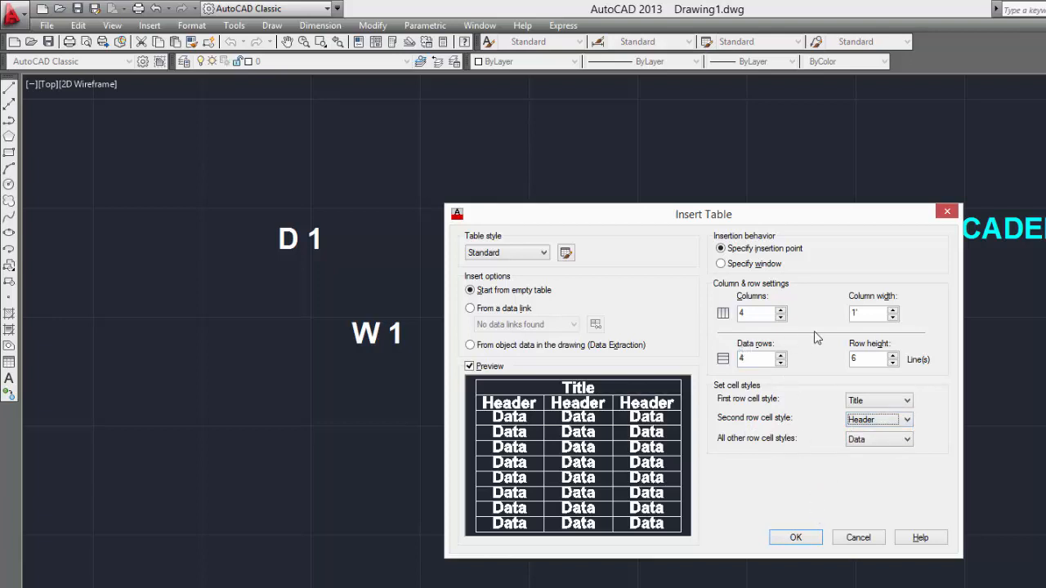
Place the table below the "FALCON COMPUTER ACADEMY" text and leave its title cell empty
left_click(796, 540)
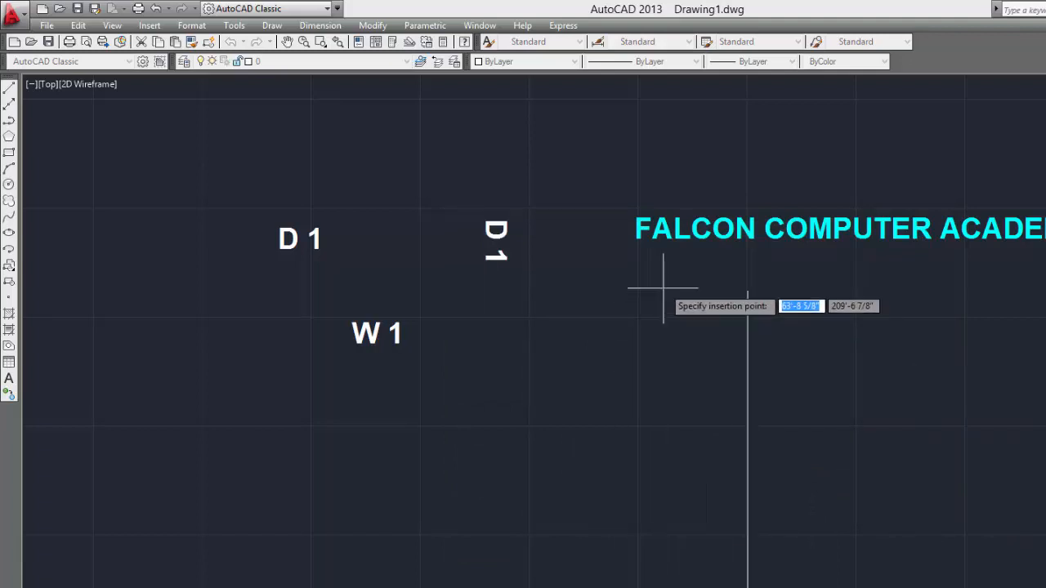
scroll(663, 288, "down", 5)
left_click(677, 311)
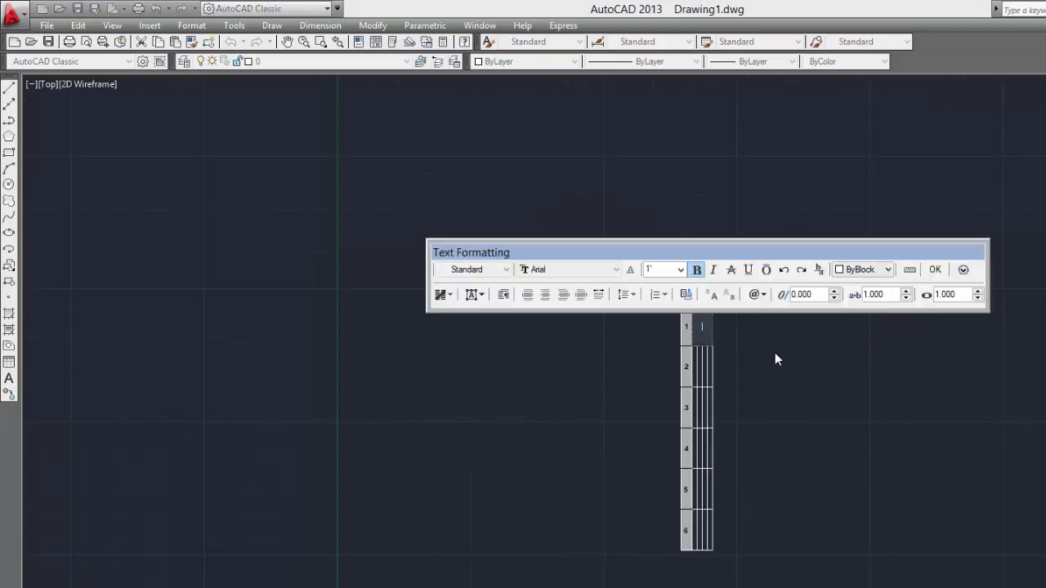
left_click(934, 270)
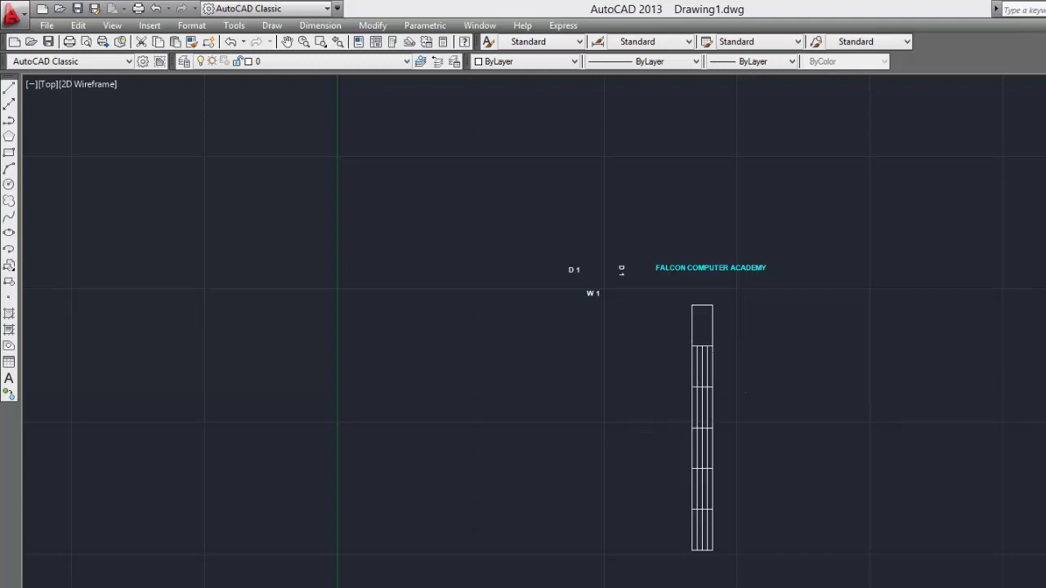
Stretch the narrow table uniformly in width to the right until its columns are wider than its rows are high
left_click(702, 387)
scroll(702, 384, "up", 3)
scroll(702, 384, "down", 1)
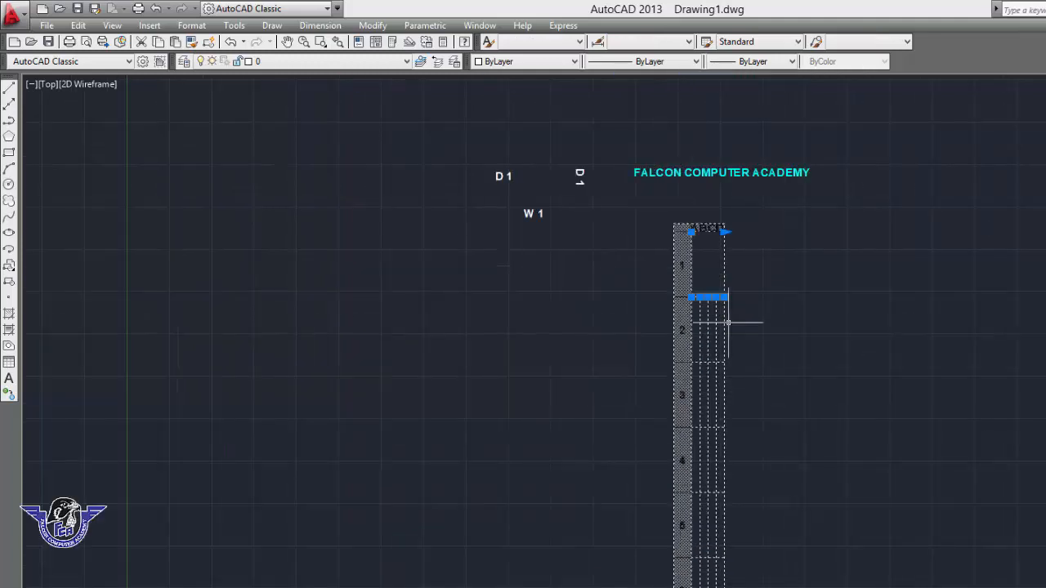
middle_click_drag(725, 319, 630, 300)
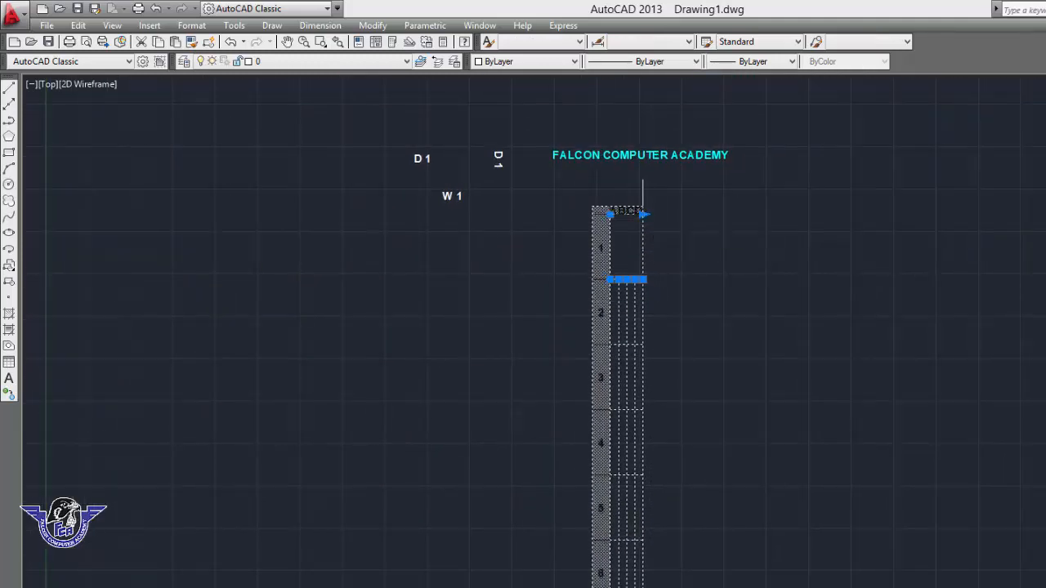
left_click(645, 214)
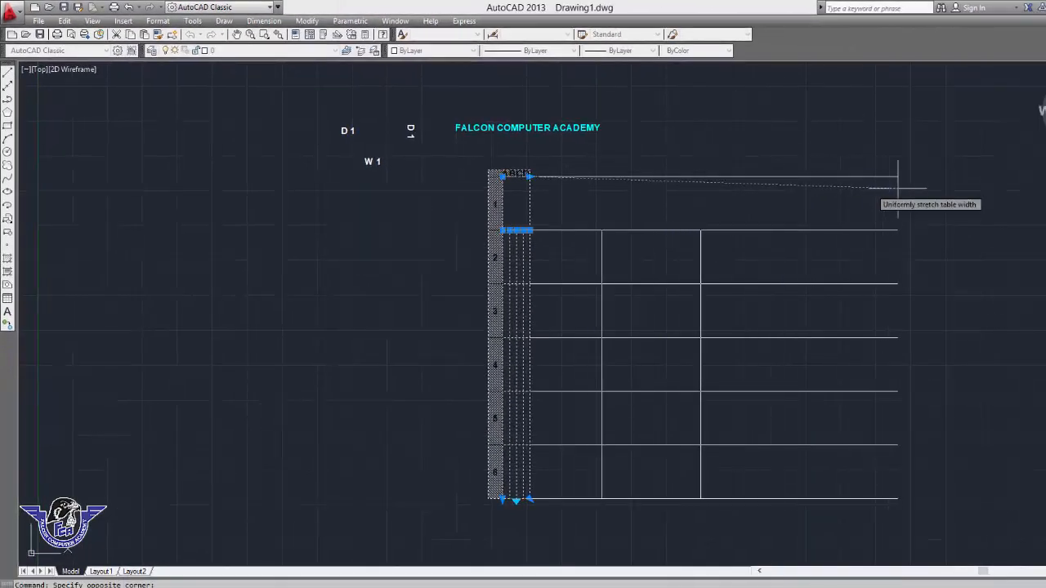
left_click(927, 193)
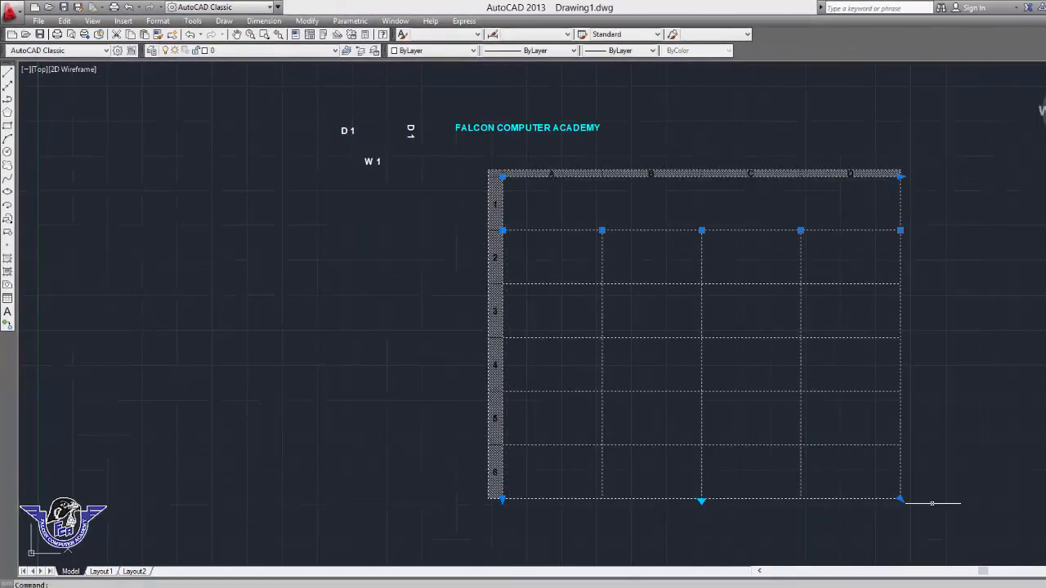
Enlarge the table slightly in both width and height from its lower-right corner, and deselect it
middle_click_drag(916, 450, 748, 359)
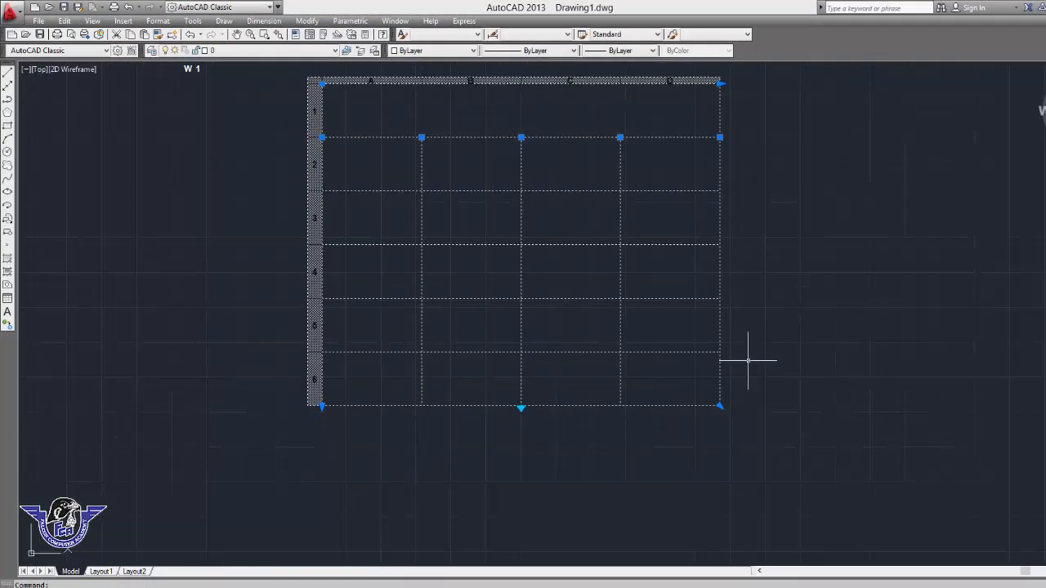
left_click(720, 405)
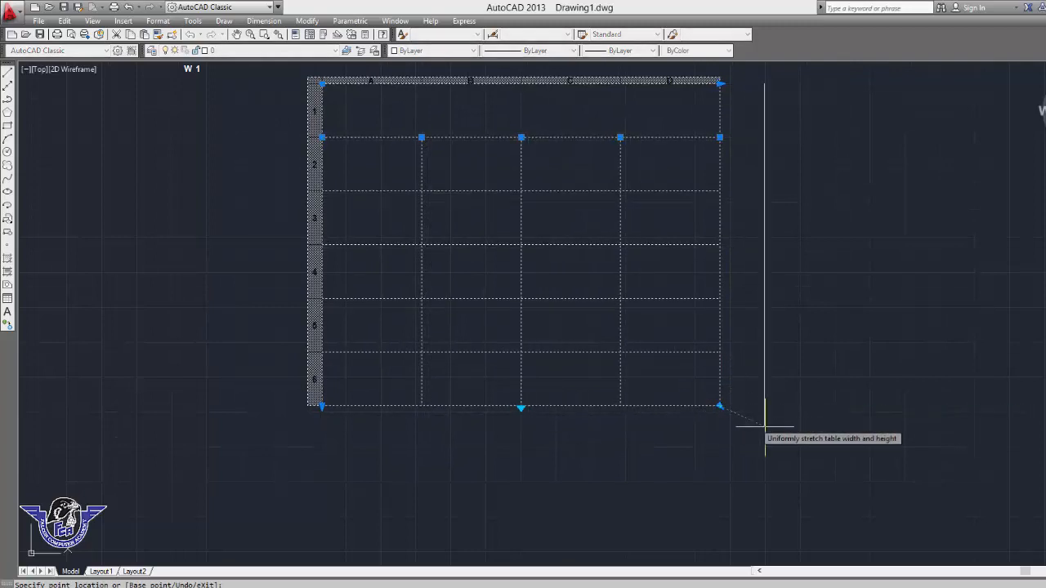
left_click(777, 438)
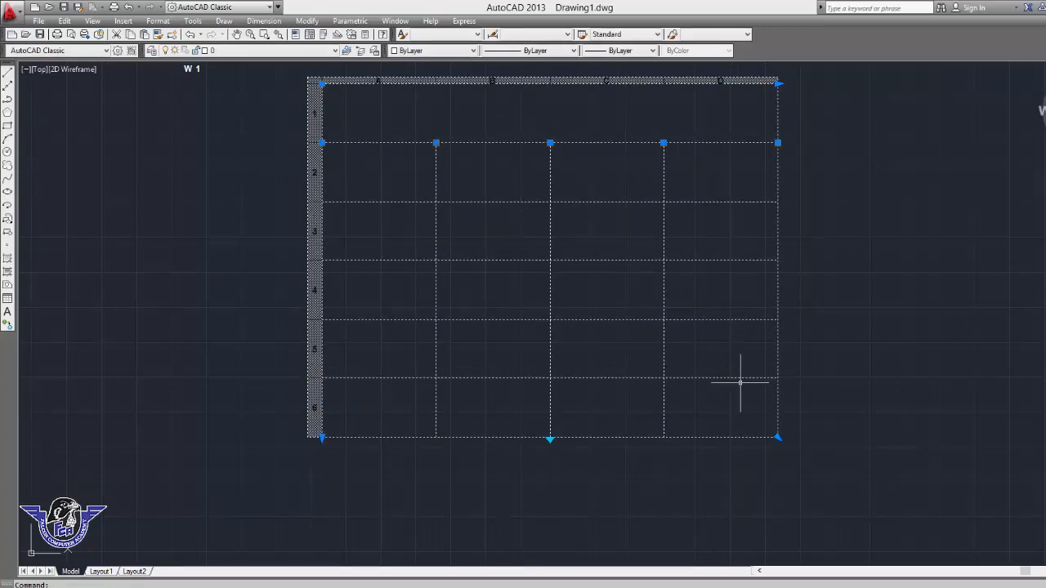
middle_click_drag(612, 270, 644, 334)
key("Escape")
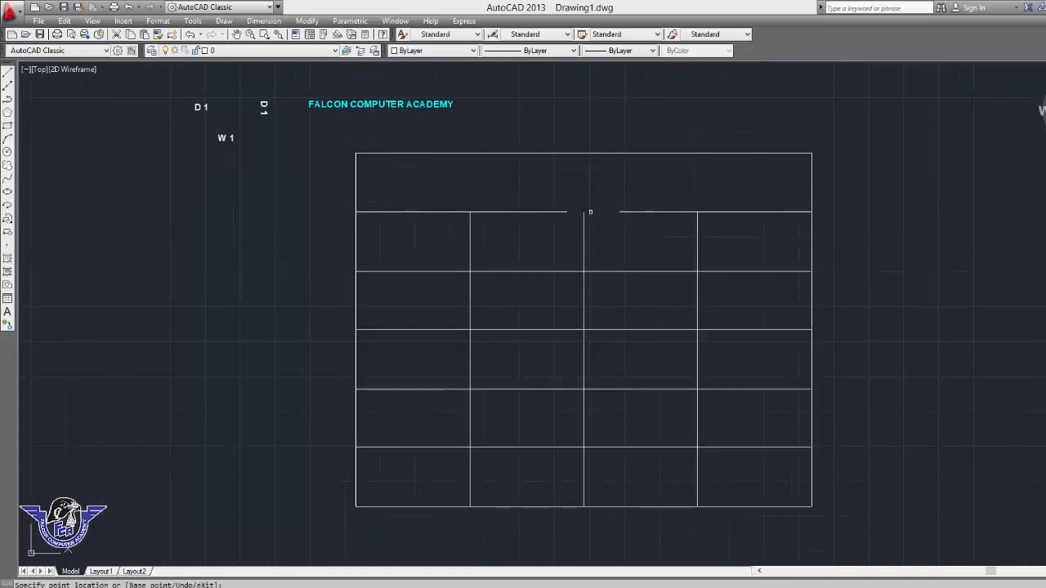
Enter "Whole Detail of plan" in the table's title cell and finish editing it
left_click(559, 183)
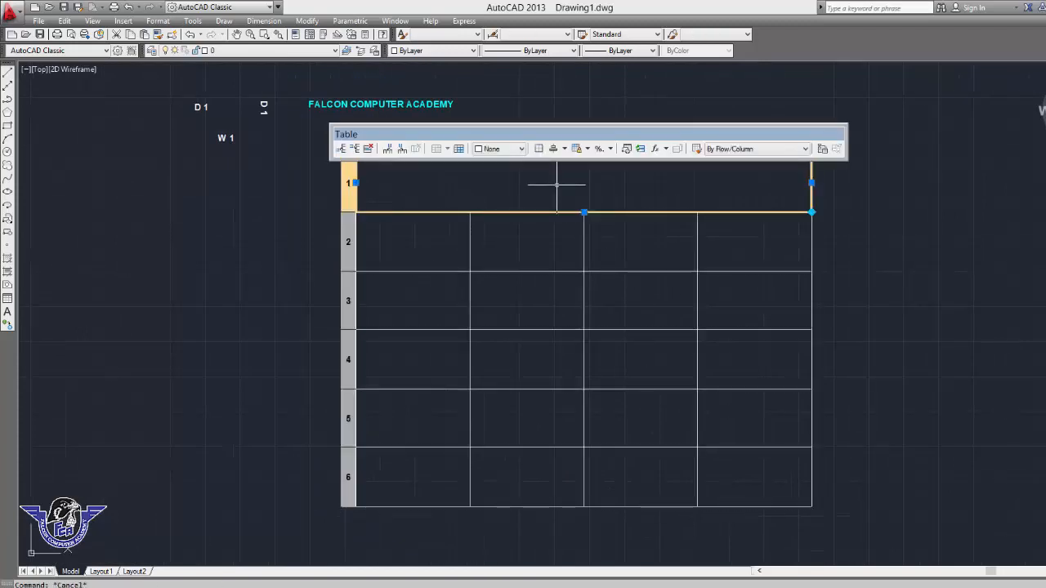
double_click(557, 185)
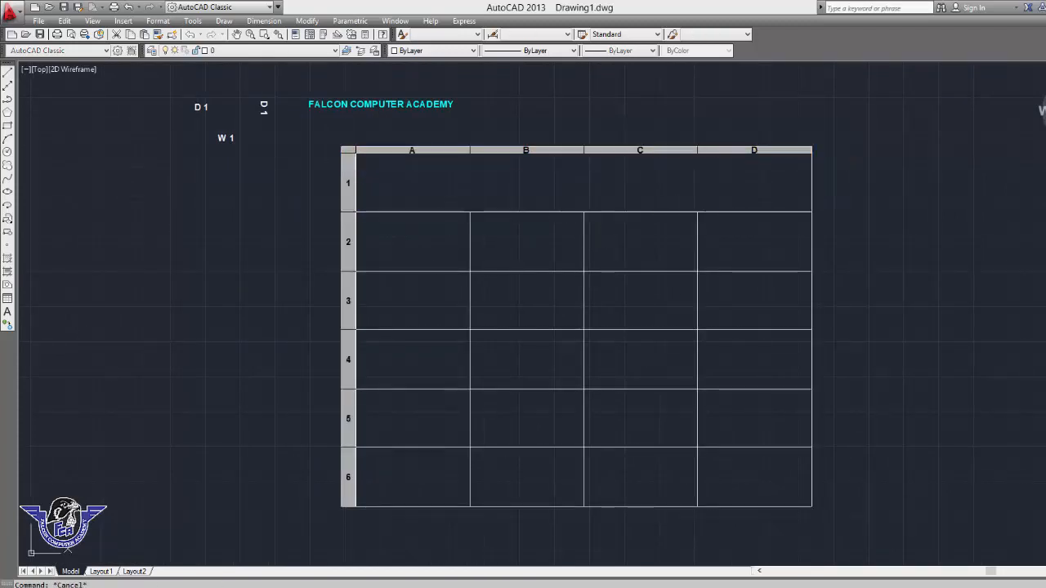
type("wHOL")
key("BackSpace")
key("BackSpace")
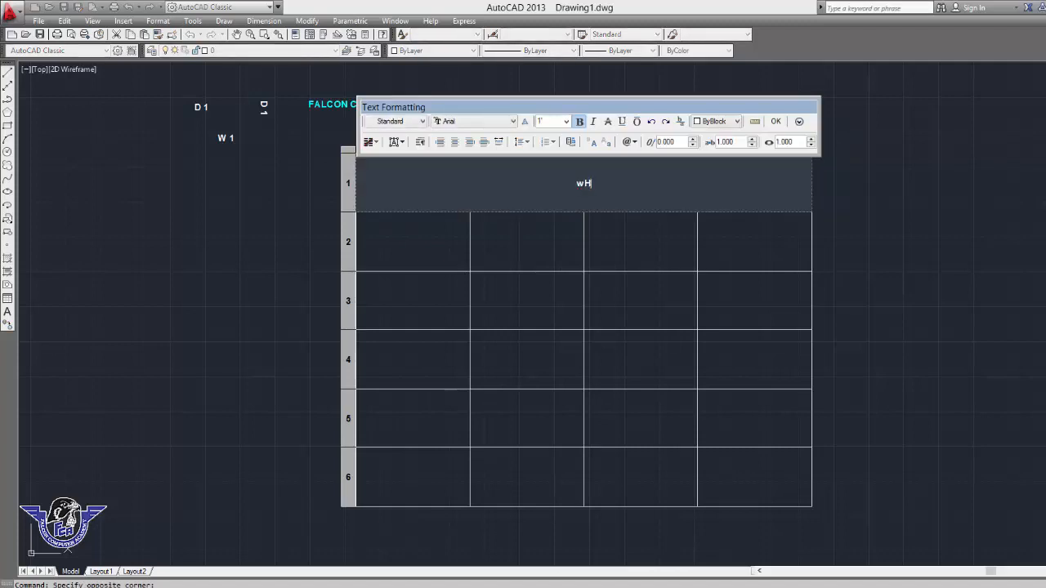
type("hole Datial")
key("BackSpace")
type("l")
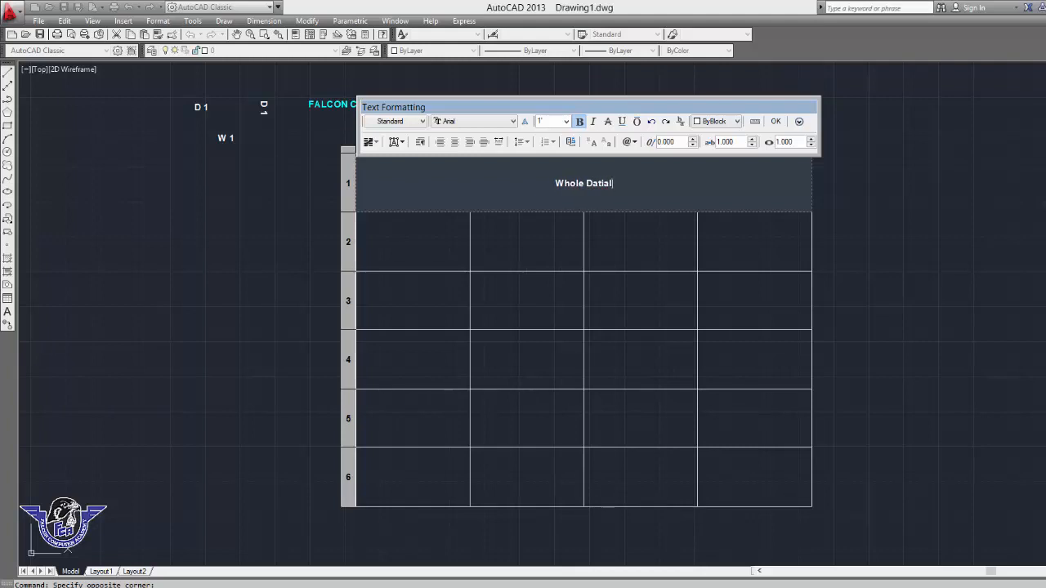
key("BackSpace")
key("BackSpace")
key("BackSpace")
key("BackSpace")
key("BackSpace")
type("etail of ")
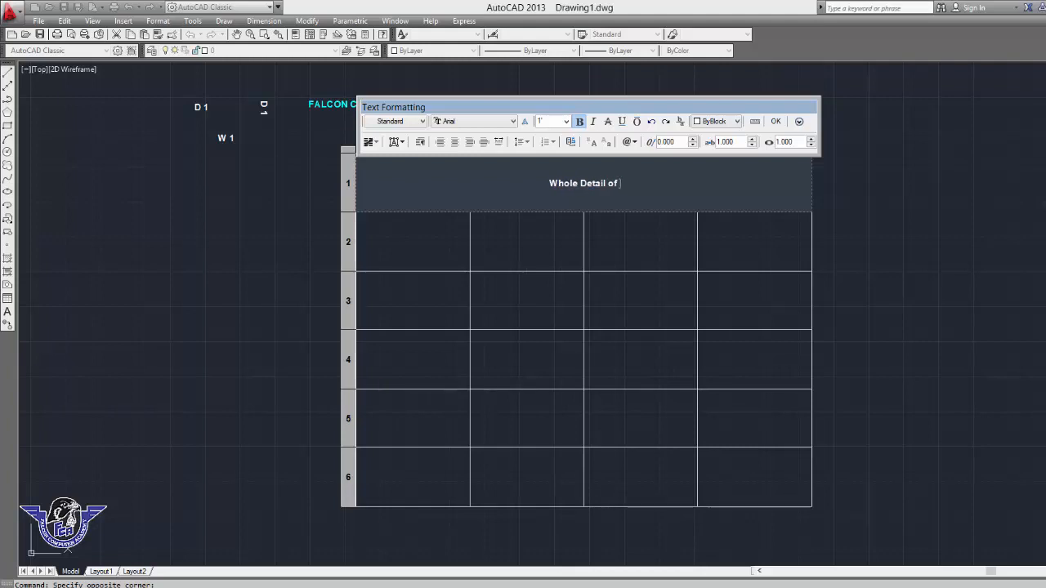
type("plan")
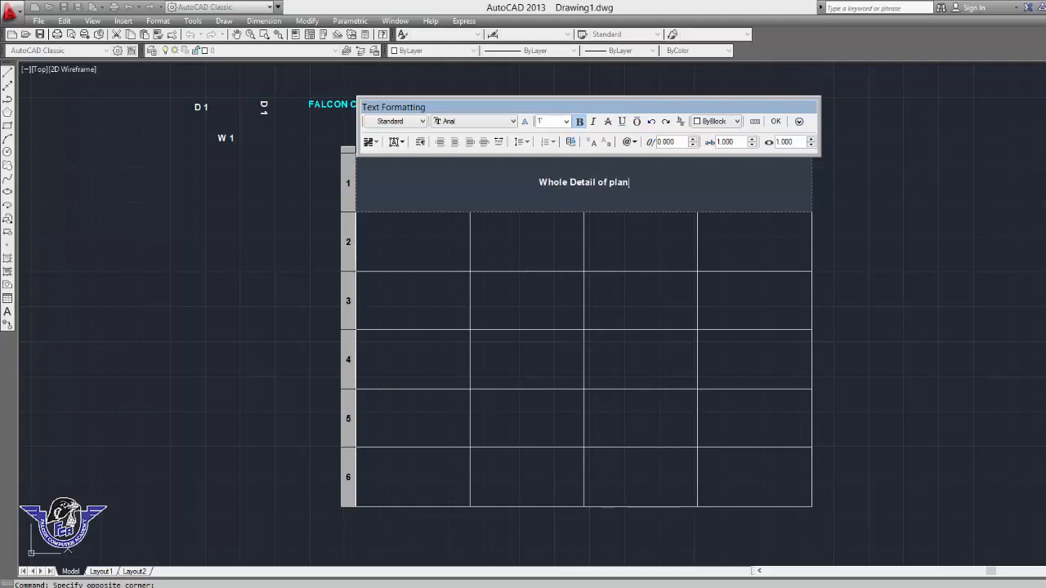
left_click(409, 240)
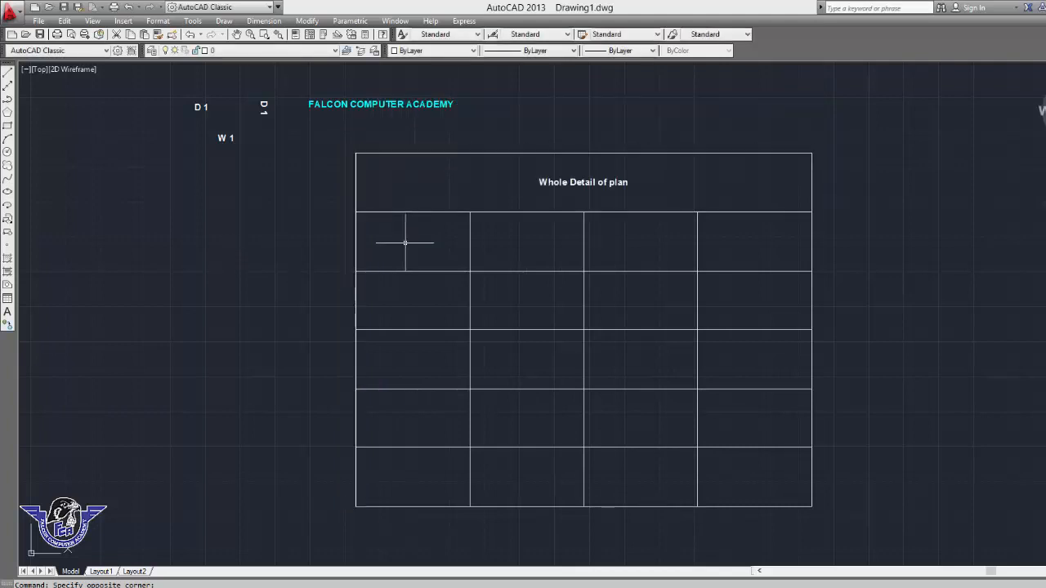
Enter "DOOR 1" in cell A2, the first cell below the title, and finish editing it
left_click(409, 240)
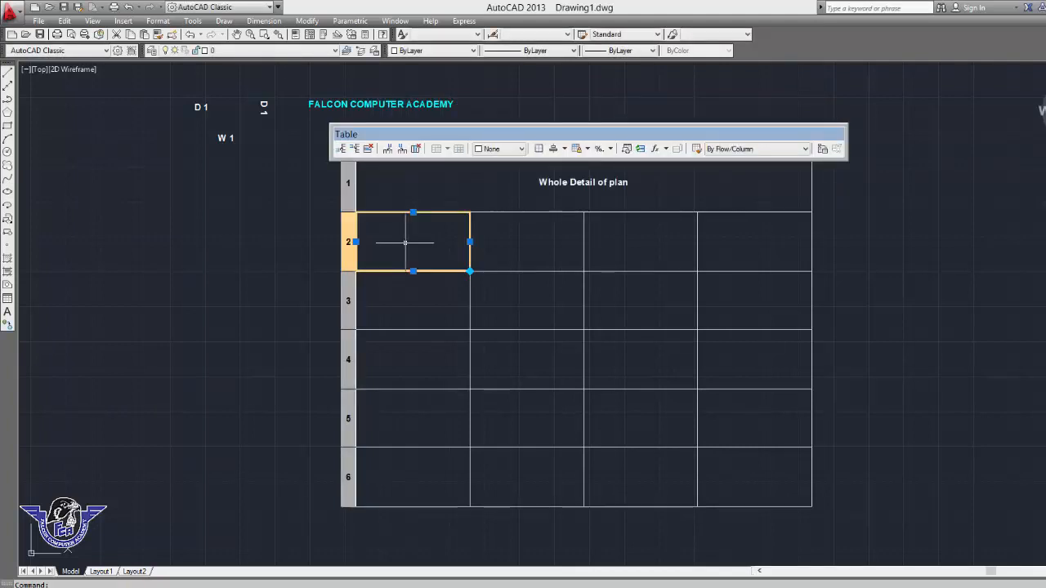
type("D")
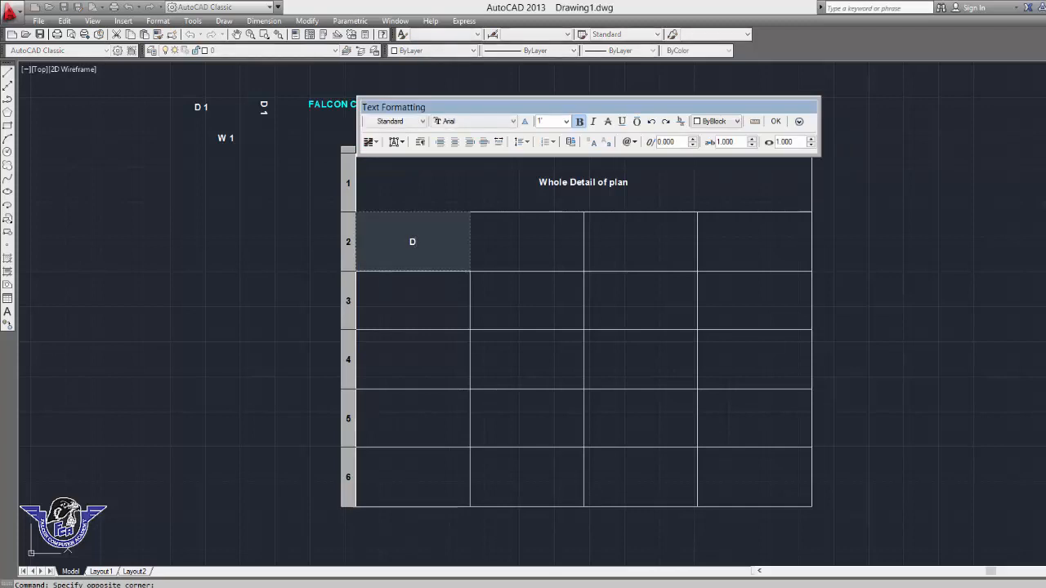
type("O")
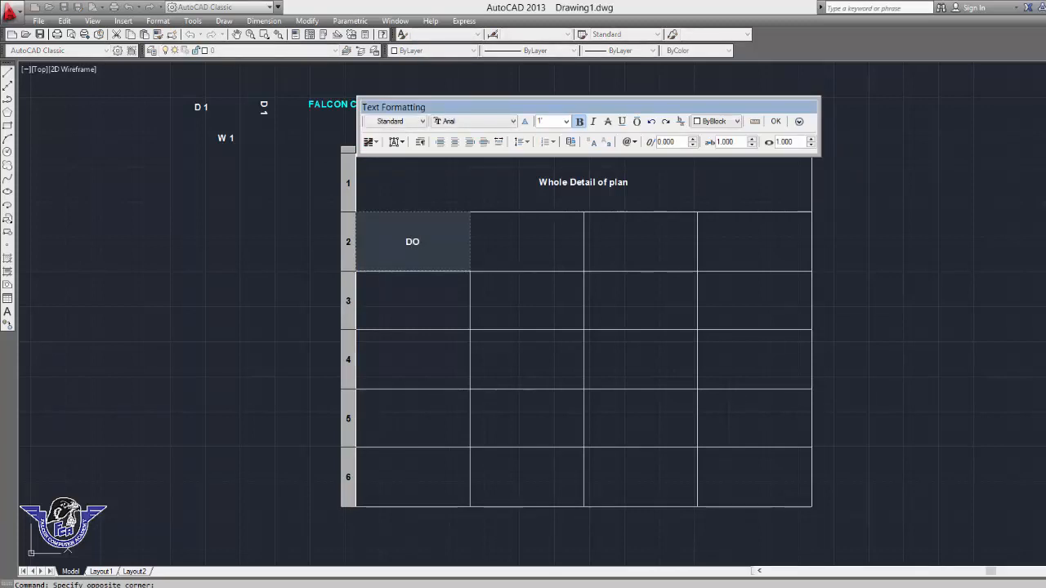
type("OR 1")
left_click(539, 241)
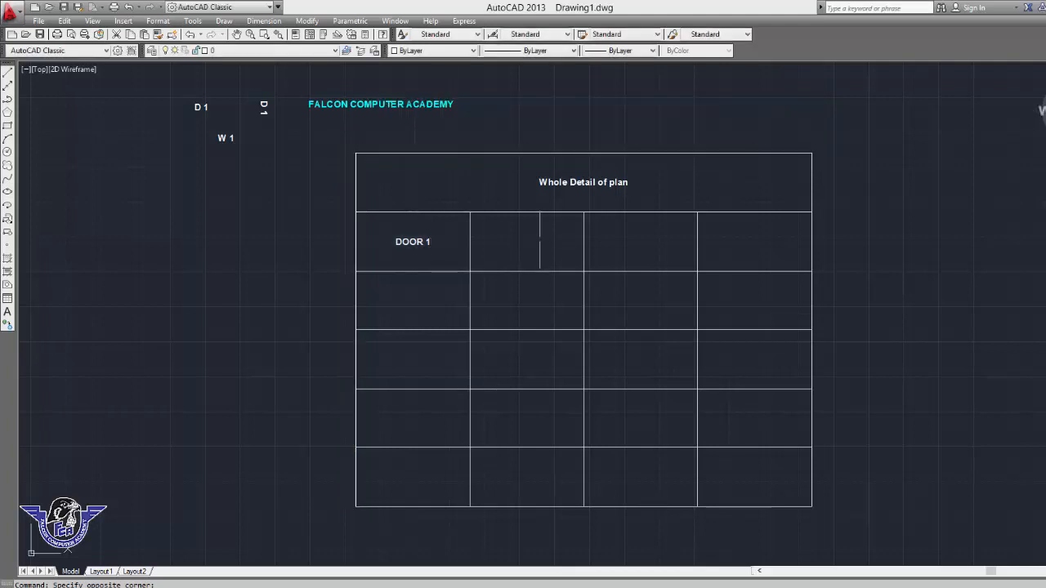
Select cell C2 in the "DOOR 1" row and insert a new row above it
left_click(541, 241)
left_click(639, 243)
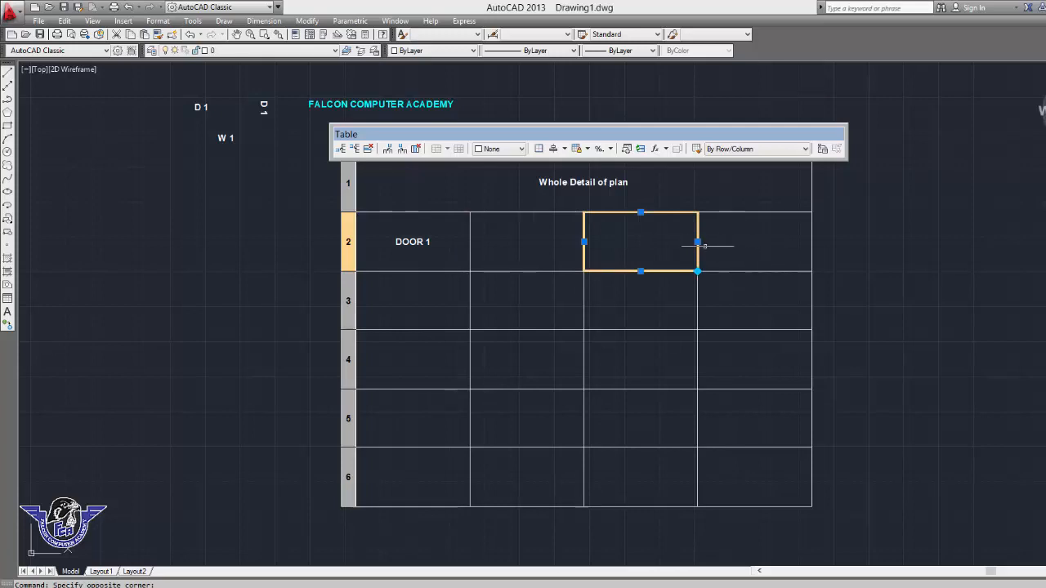
left_click_drag(715, 138, 702, 106)
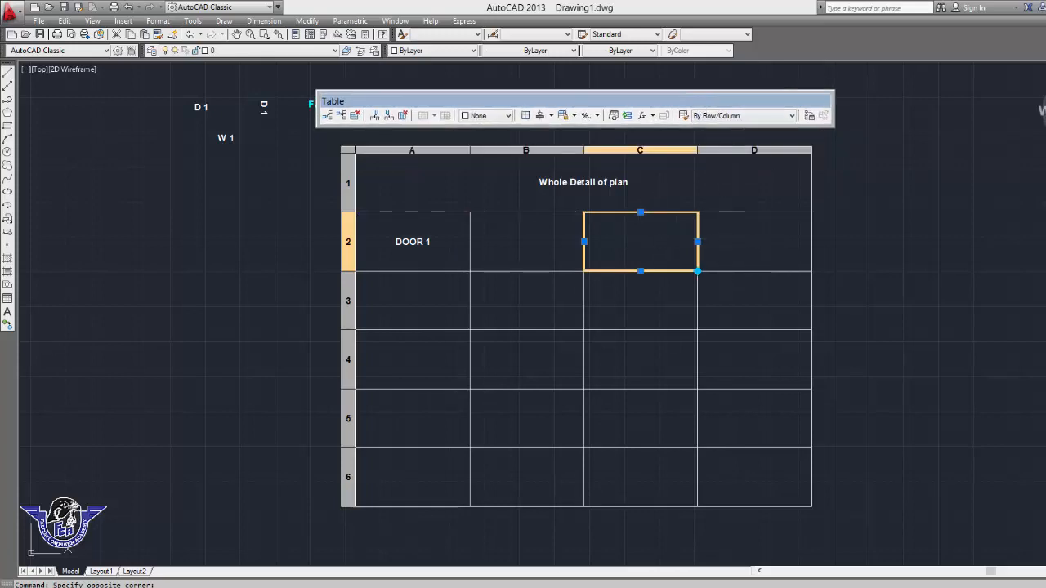
left_click(328, 117)
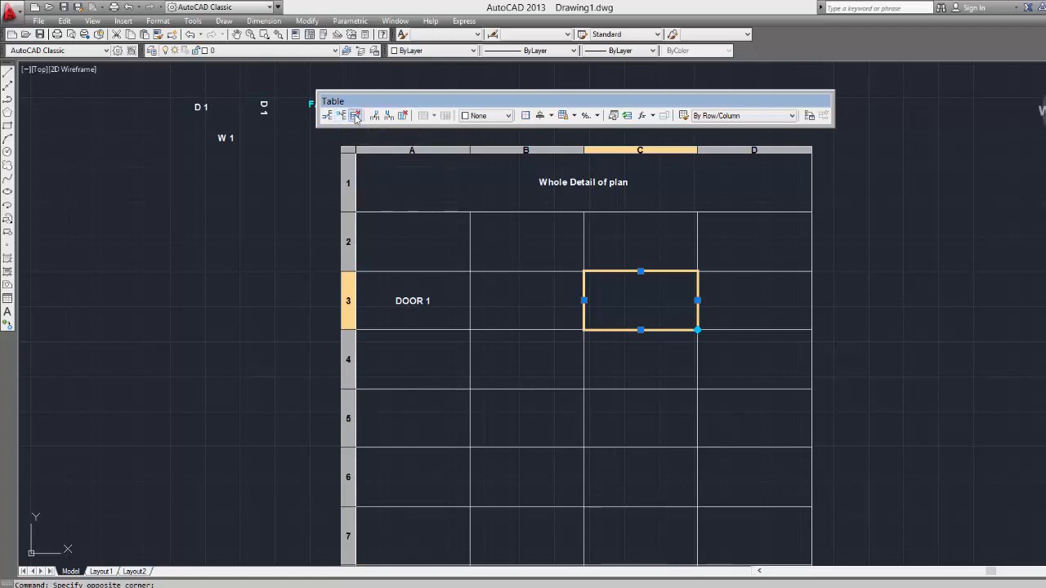
Delete the "DOOR 1" row from the table
left_click(356, 117)
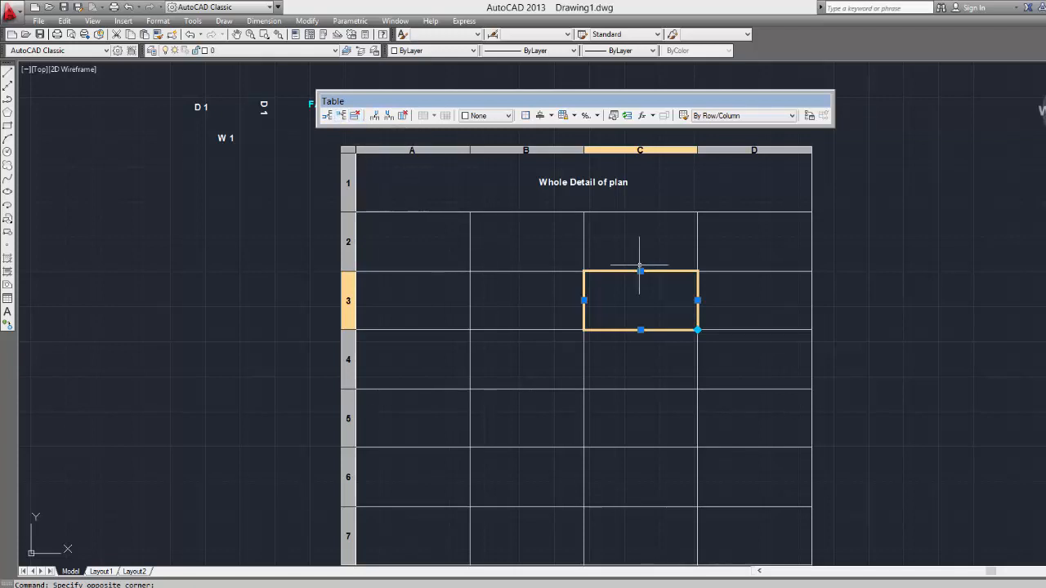
Insert one column on each side of the selected cell in row 3, and delete two columns from the table
left_click(374, 116)
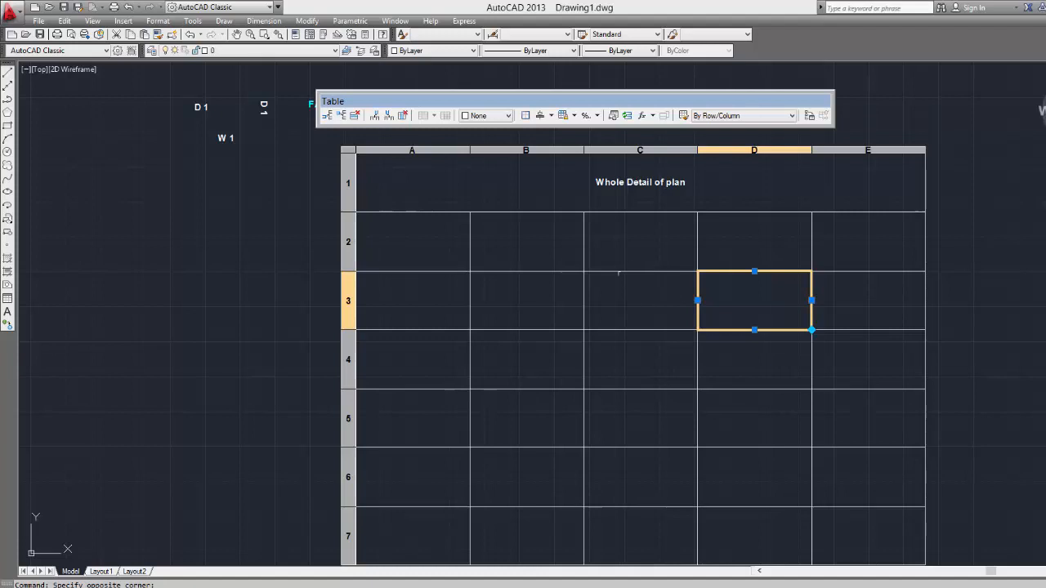
left_click(388, 117)
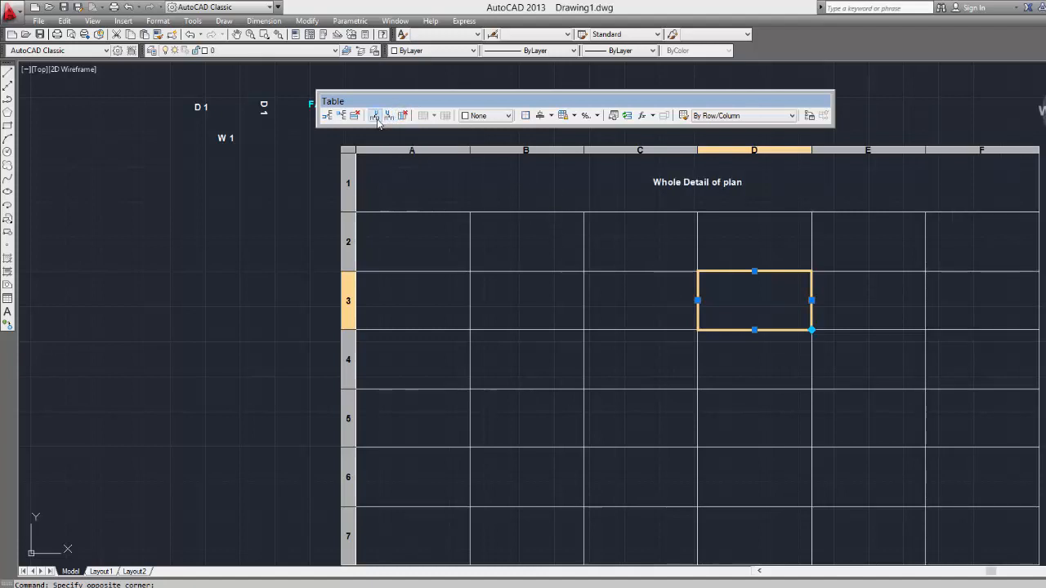
left_click(405, 116)
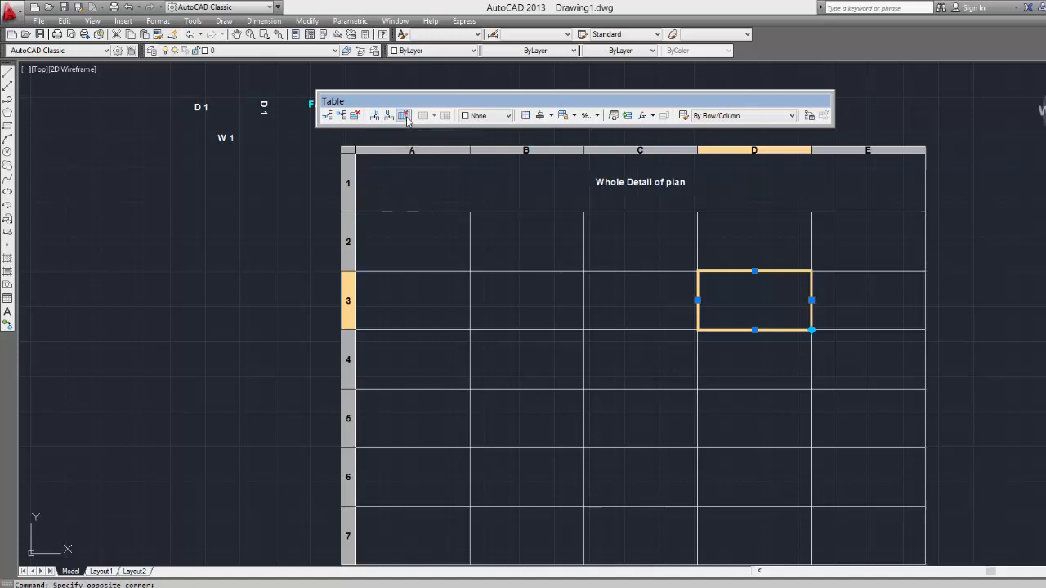
left_click(405, 116)
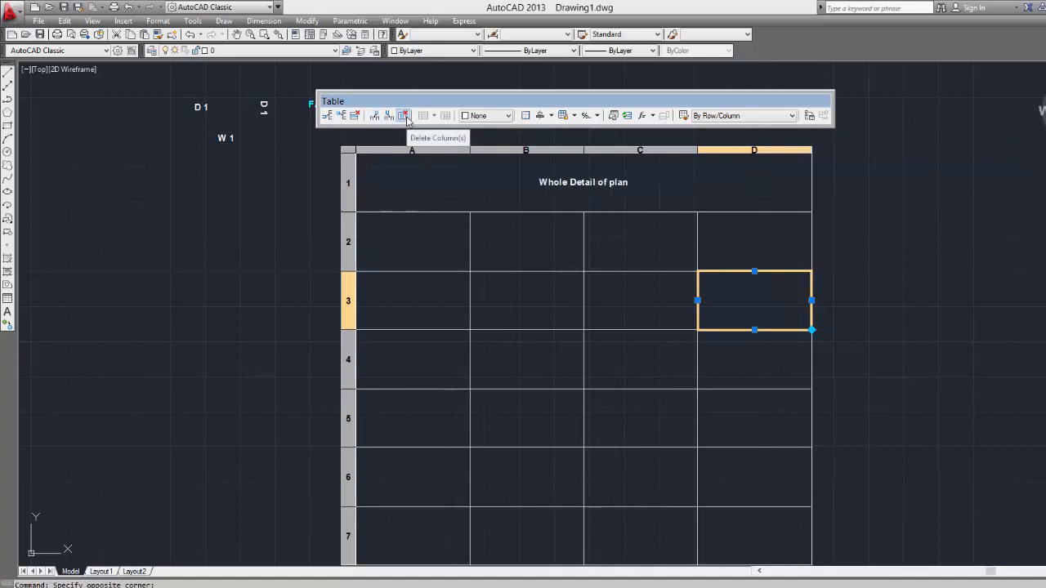
Select cells B2 to D2, merge them all into one cell, and unmerge them again
left_click_drag(728, 243, 527, 239)
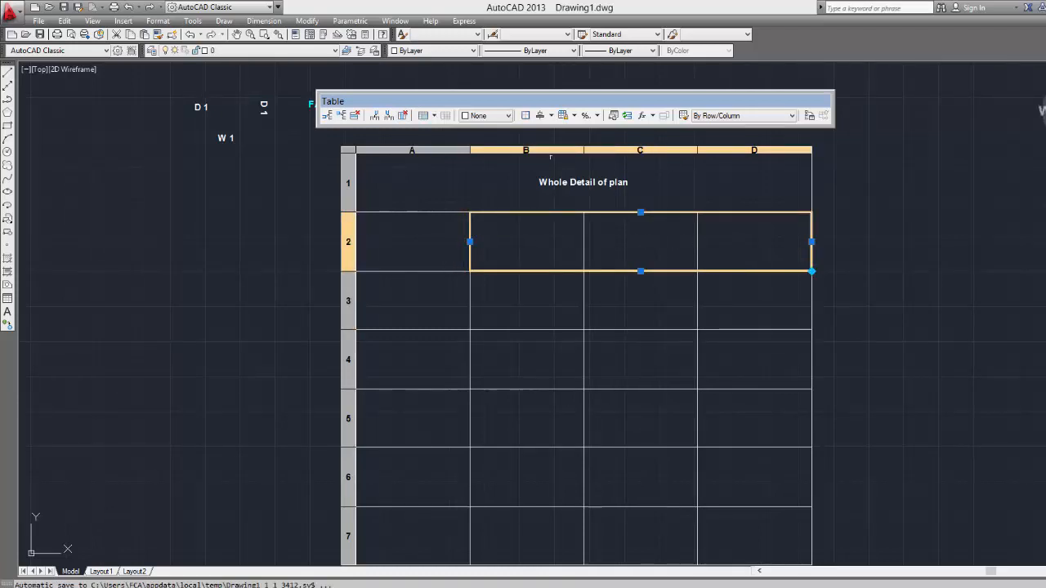
left_click(423, 119)
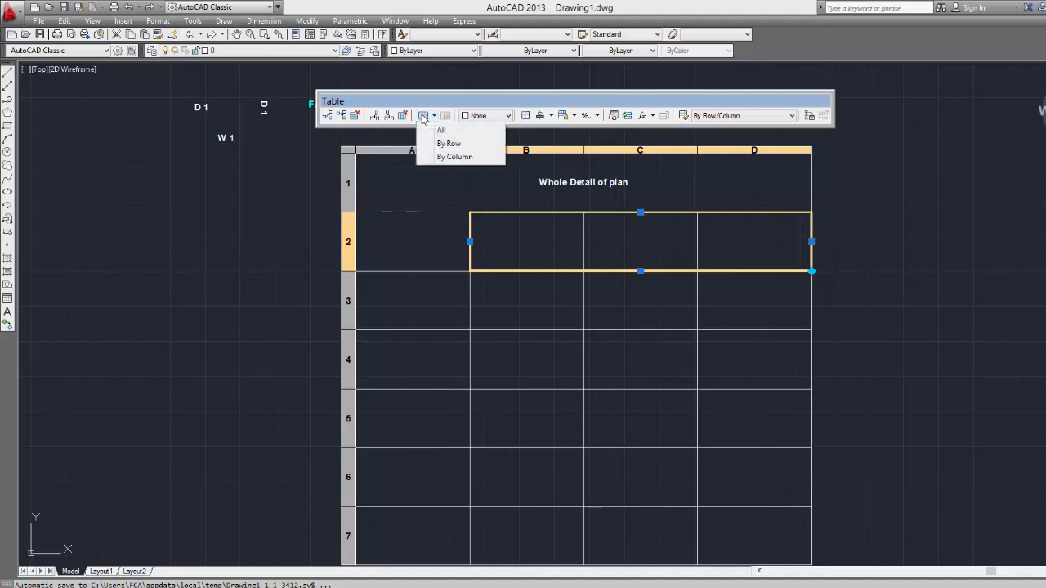
left_click(435, 131)
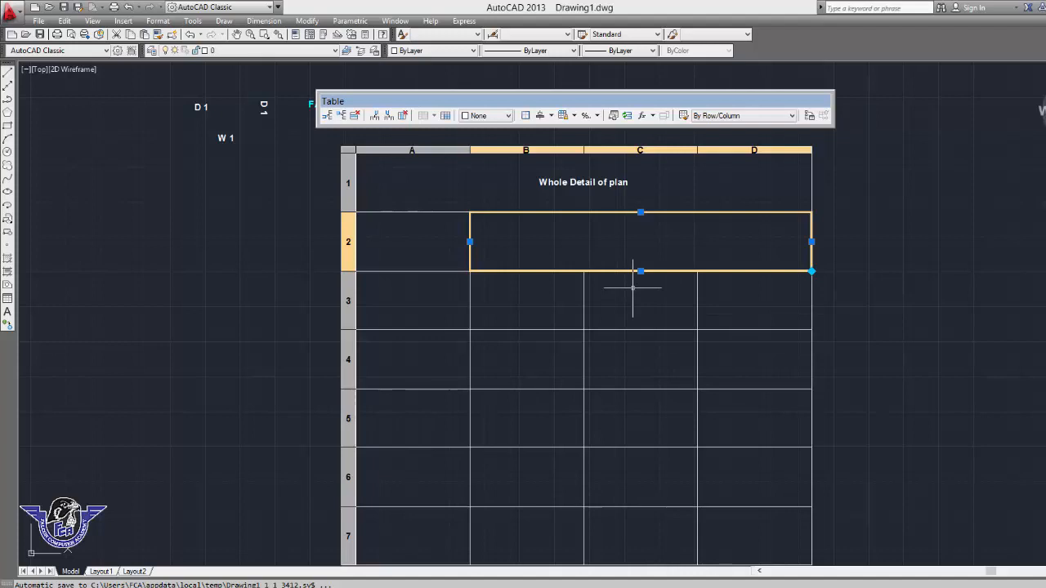
left_click(446, 116)
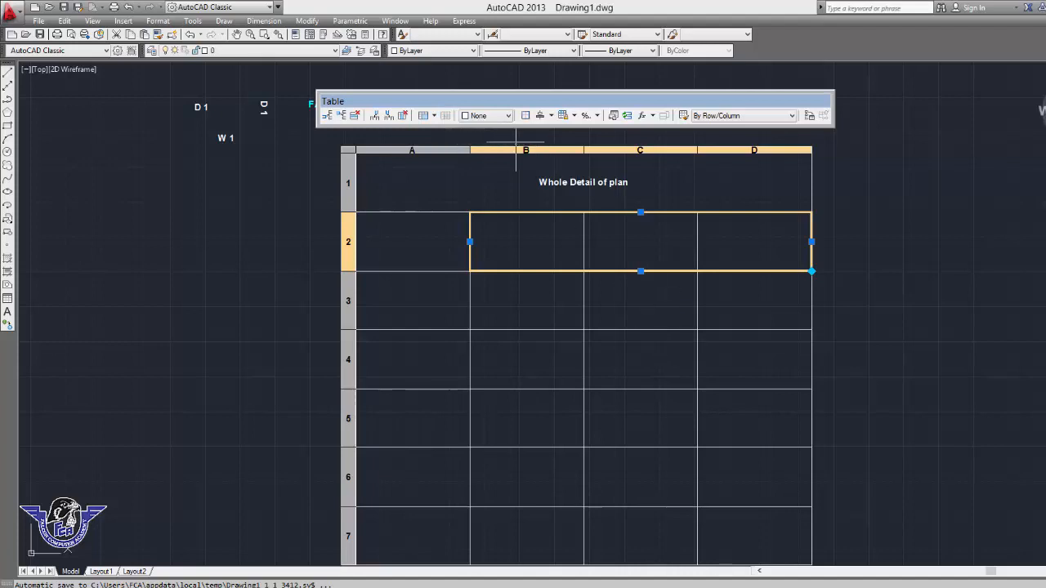
Set the background fill of the selected cells B2 to D2 to Yellow
left_click(501, 115)
left_click(489, 166)
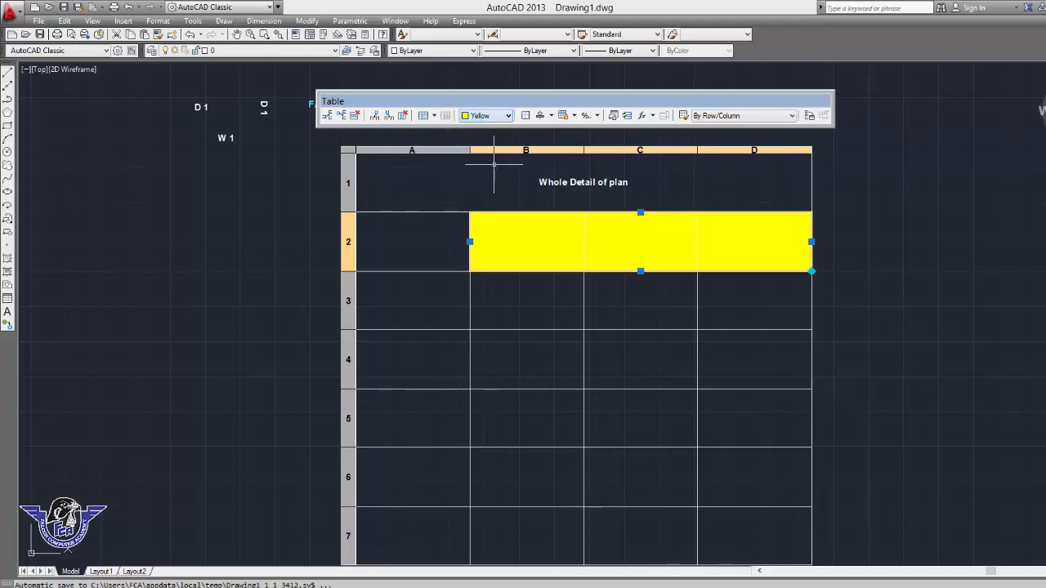
Review the alignment, locking and data format options available for cells B2 to D2, and deselect the cells
left_click(551, 115)
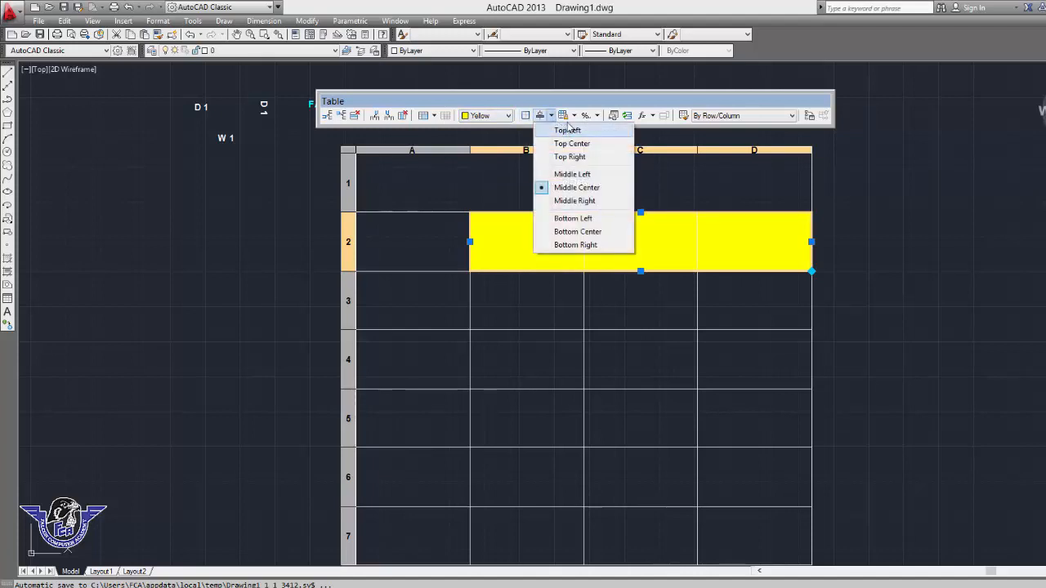
left_click(569, 129)
left_click(575, 116)
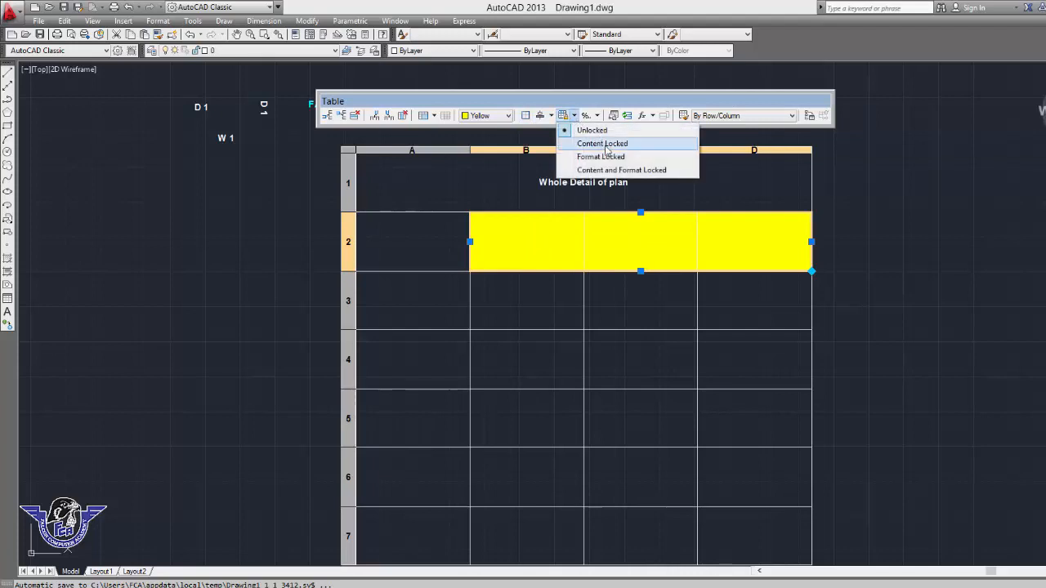
left_click(596, 115)
left_click(597, 116)
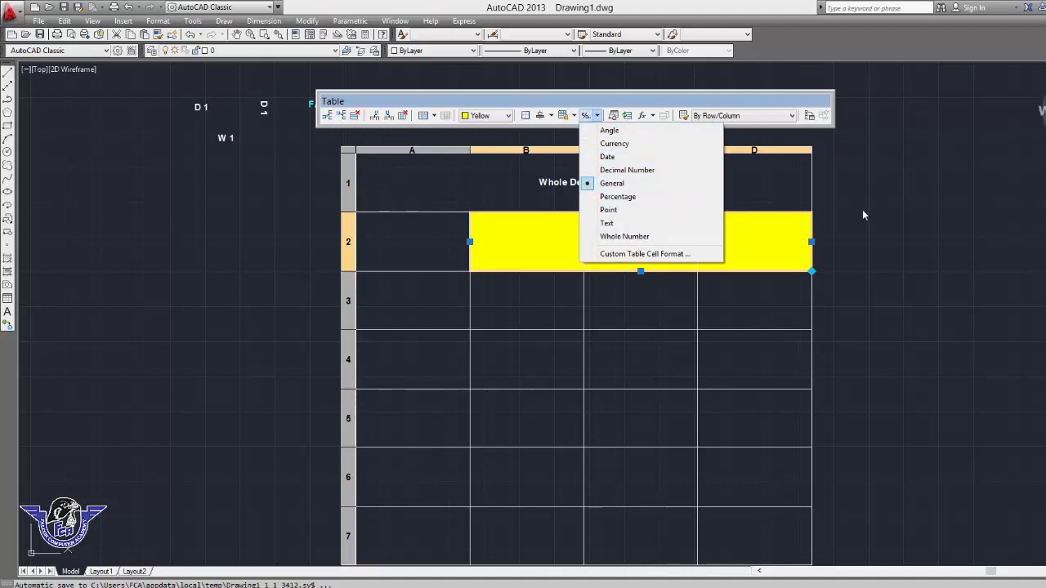
left_click(766, 197)
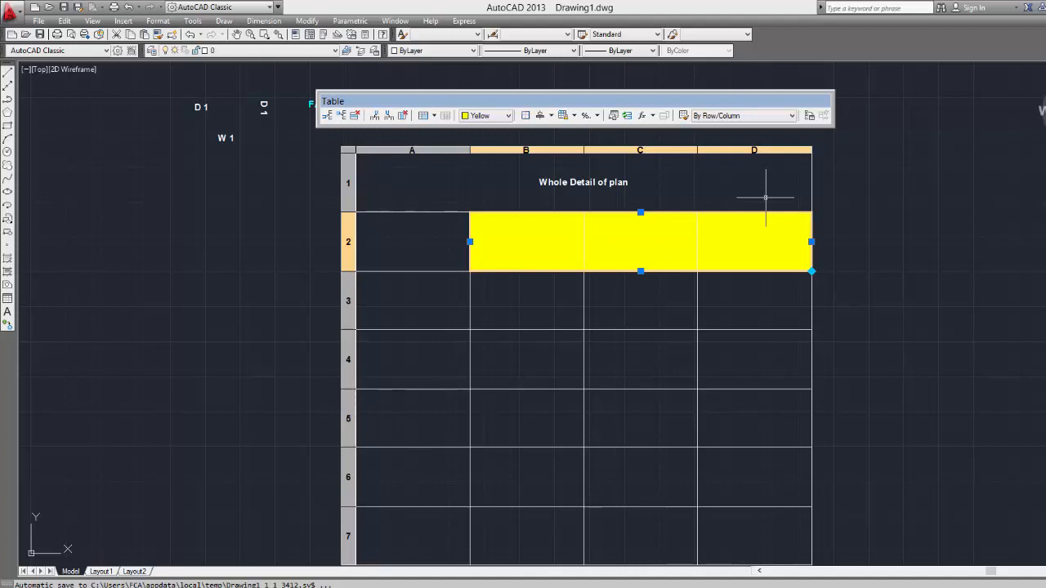
key("Escape")
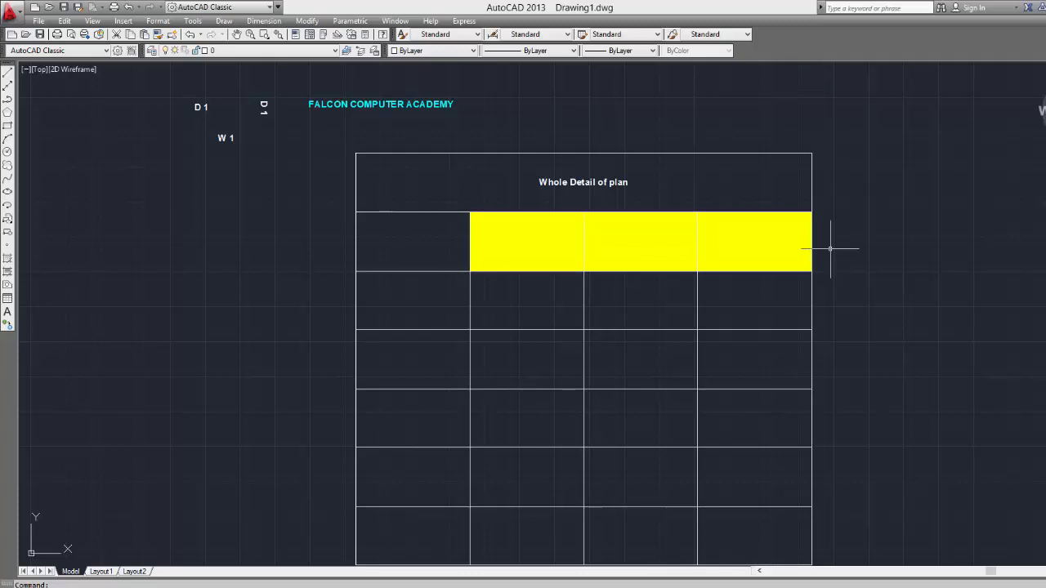